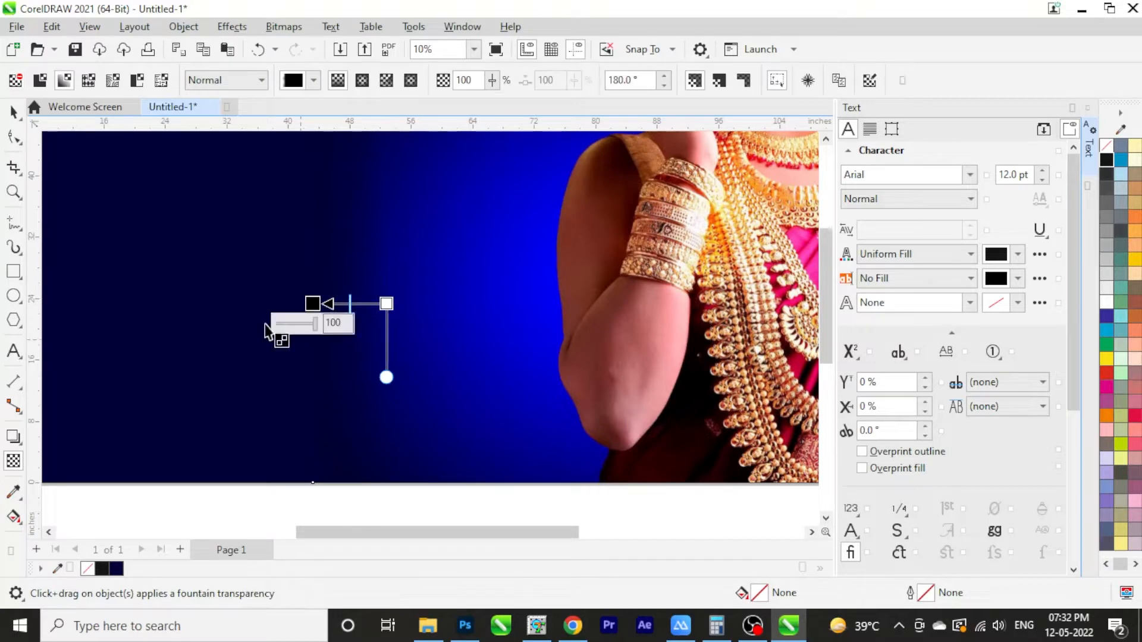
- Move the MANNAT text from below the banner onto the dark blue area beside the jewellery photo
{"action": "left_click", "coordinate": [13, 112]}
{"action": "scroll", "coordinate": [521, 321], "scroll_direction": "down", "scroll_amount": 1}
{"action": "scroll", "coordinate": [520, 321], "scroll_direction": "down", "scroll_amount": 2}
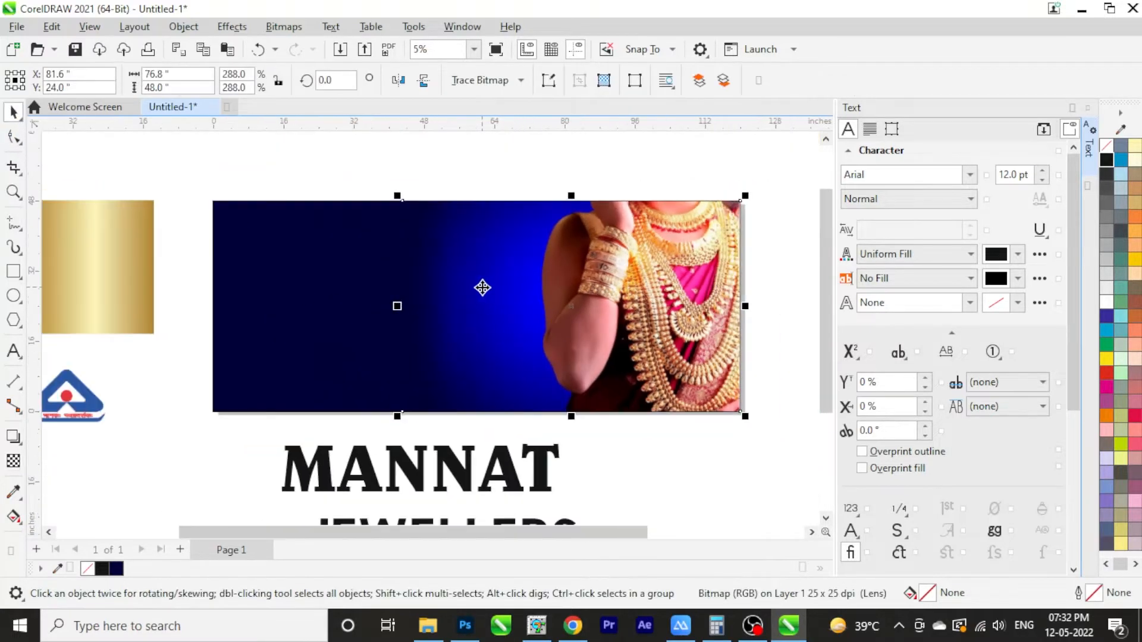
{"action": "scroll", "coordinate": [577, 357], "scroll_direction": "down", "scroll_amount": 1}
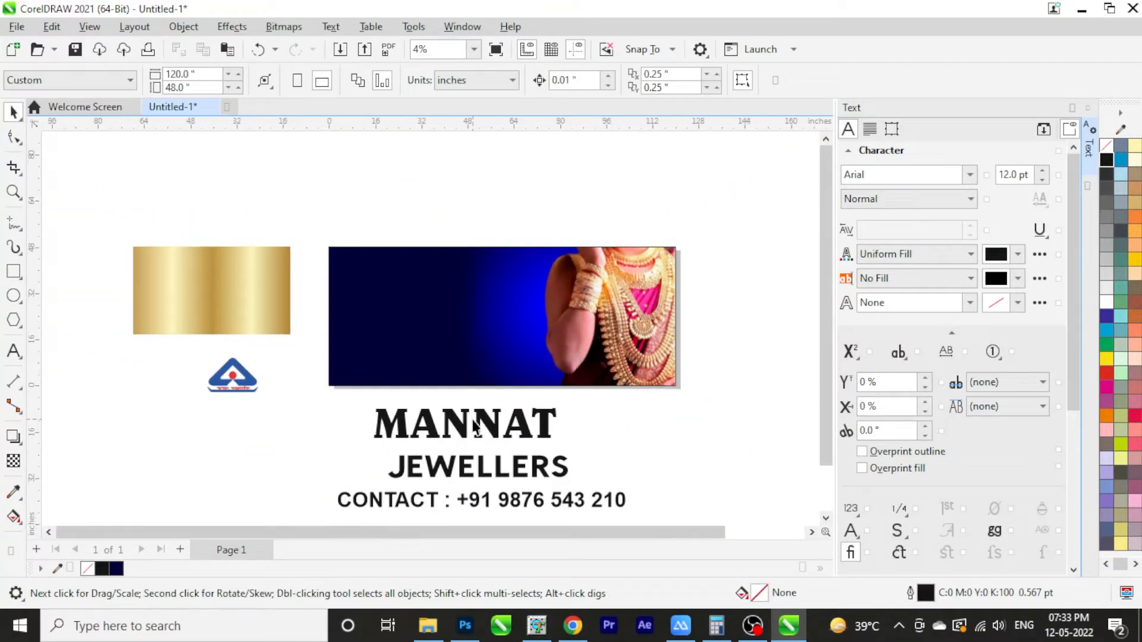
{"action": "scroll", "coordinate": [488, 425], "scroll_direction": "up", "scroll_amount": 1}
{"action": "left_click", "coordinate": [501, 435]}
{"action": "left_click_drag", "start_coordinate": [501, 435], "coordinate": [463, 258]}
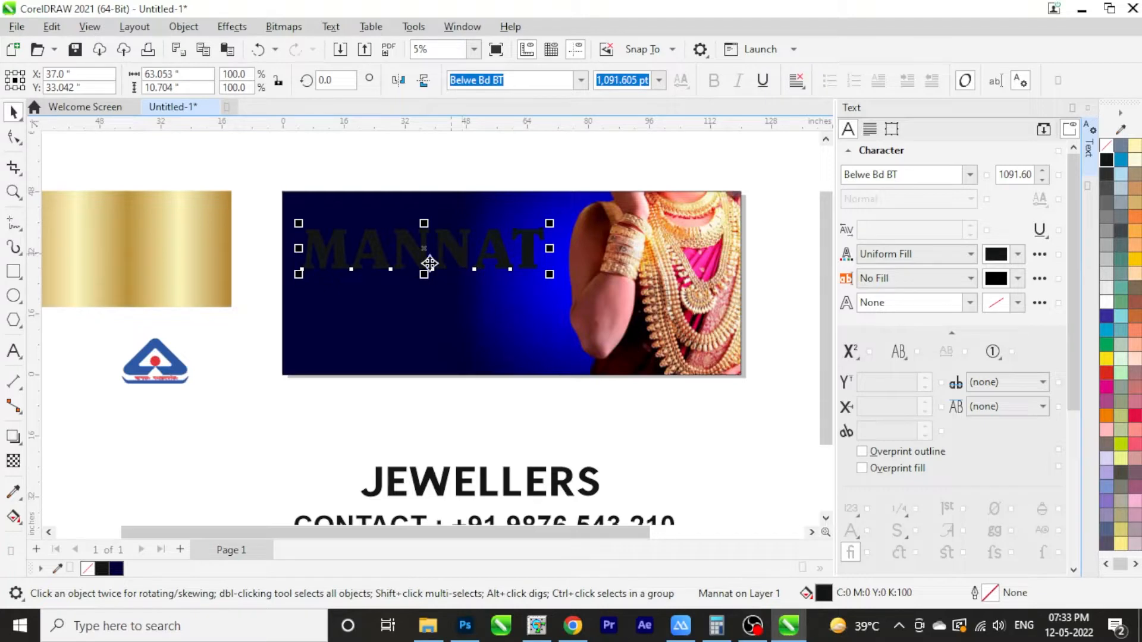
- Scale the MANNAT text down to about 58.6 inches wide and fill it with white
{"action": "scroll", "coordinate": [267, 289], "scroll_direction": "up", "scroll_amount": 1}
{"action": "left_click_drag", "start_coordinate": [299, 274], "coordinate": [319, 270]}
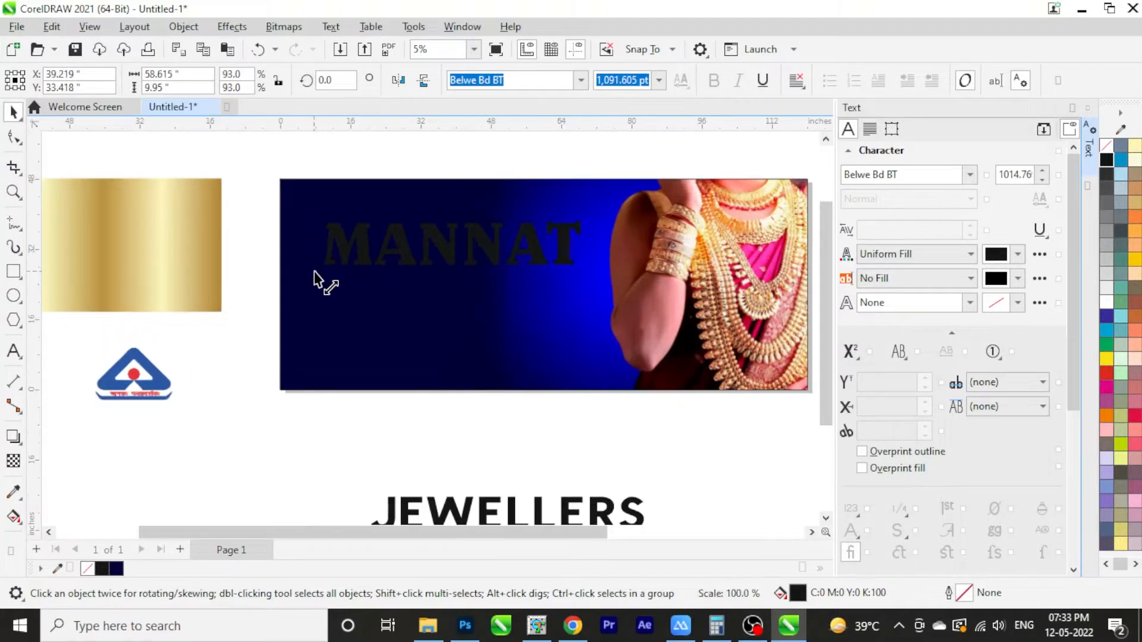
{"action": "left_click_drag", "start_coordinate": [490, 251], "coordinate": [482, 248]}
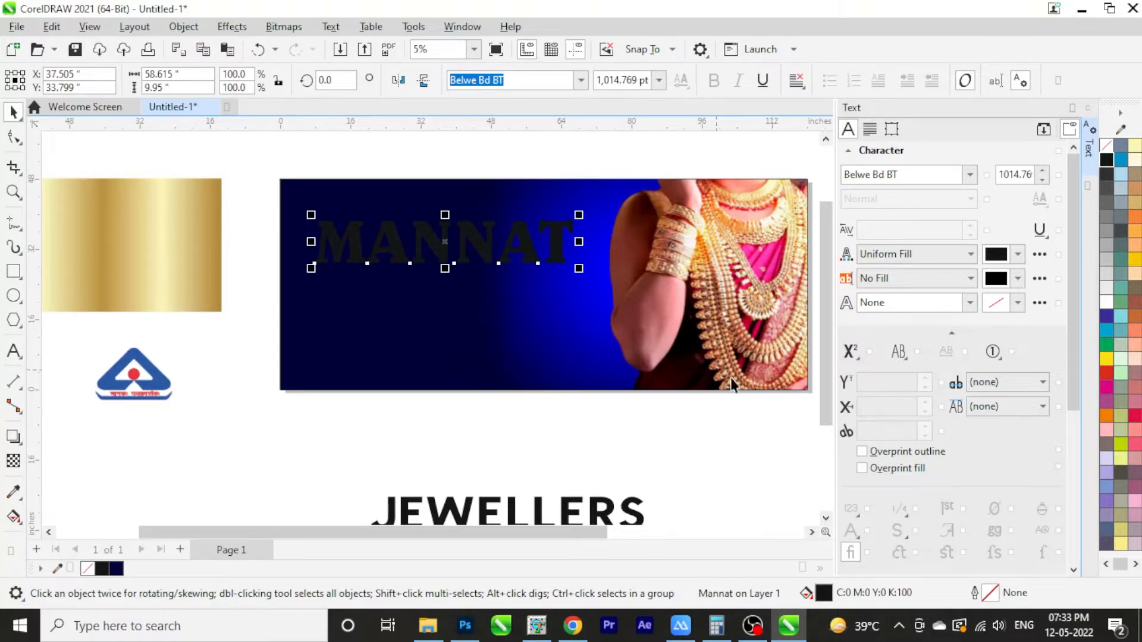
{"action": "left_click", "coordinate": [1108, 303]}
{"action": "scroll", "coordinate": [129, 269], "scroll_direction": "up", "scroll_amount": 2}
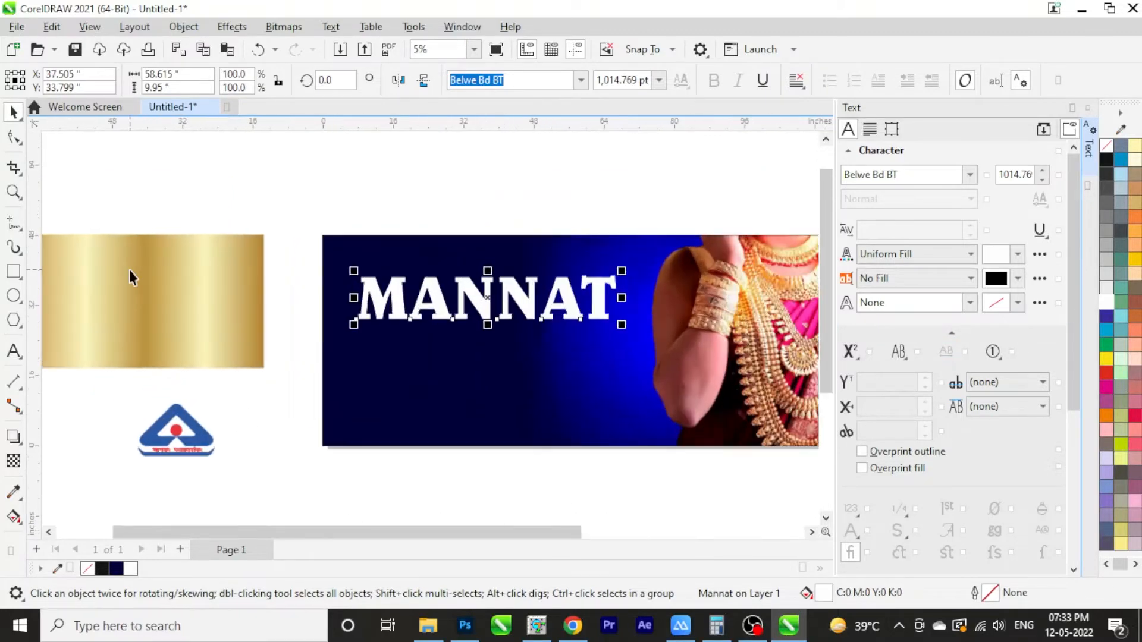
- Move the gold gradient sample closer to the banner and switch the MANNAT text's fill to a fountain fill
{"action": "left_click", "coordinate": [199, 326]}
{"action": "left_click_drag", "start_coordinate": [199, 326], "coordinate": [236, 331]}
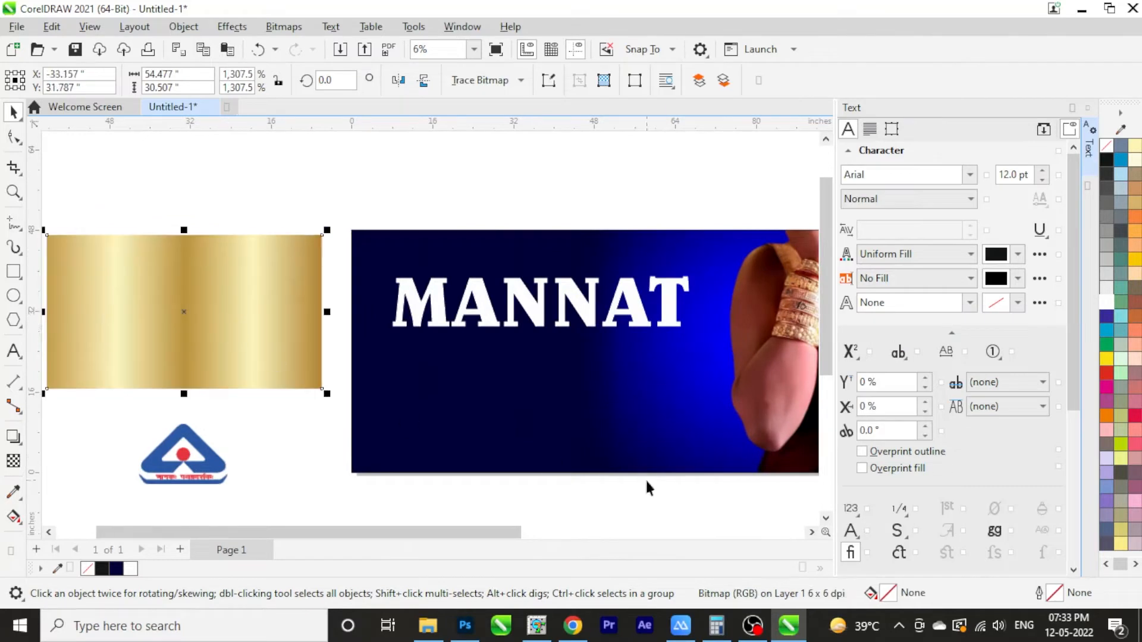
{"action": "left_click", "coordinate": [488, 324]}
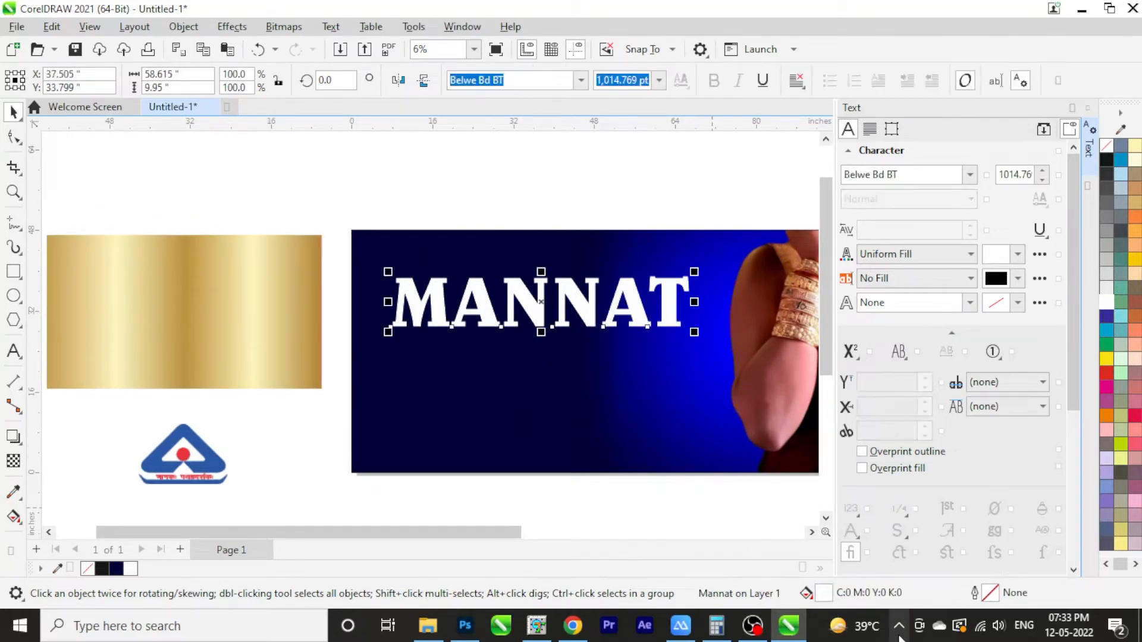
{"action": "double_click", "coordinate": [824, 594]}
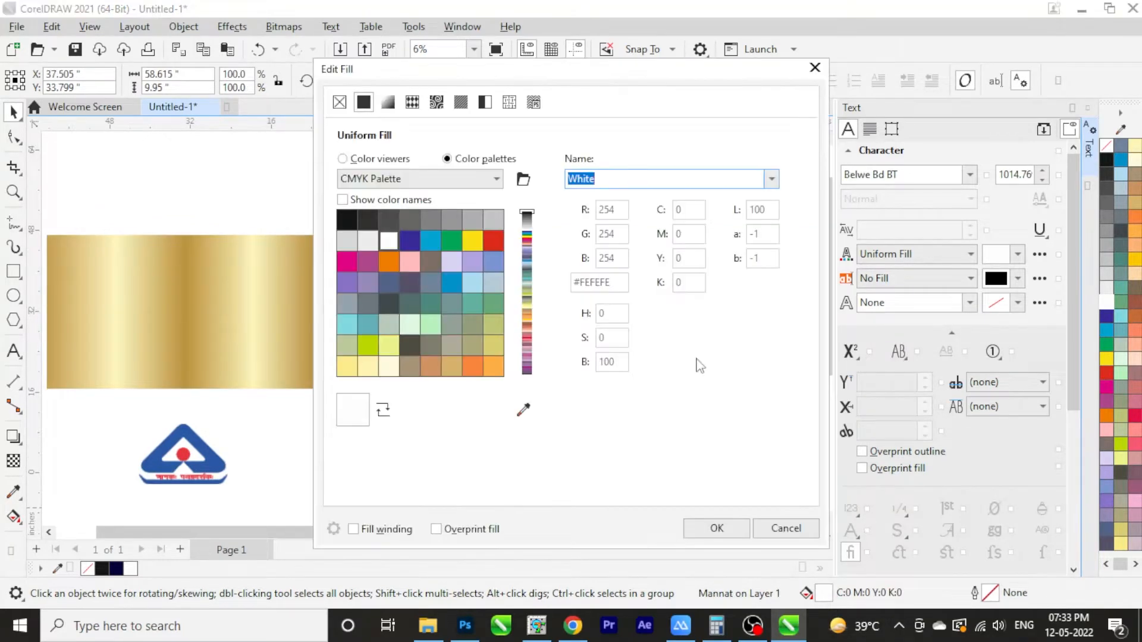
{"action": "left_click_drag", "start_coordinate": [479, 69], "coordinate": [743, 107]}
{"action": "left_click", "coordinate": [652, 141]}
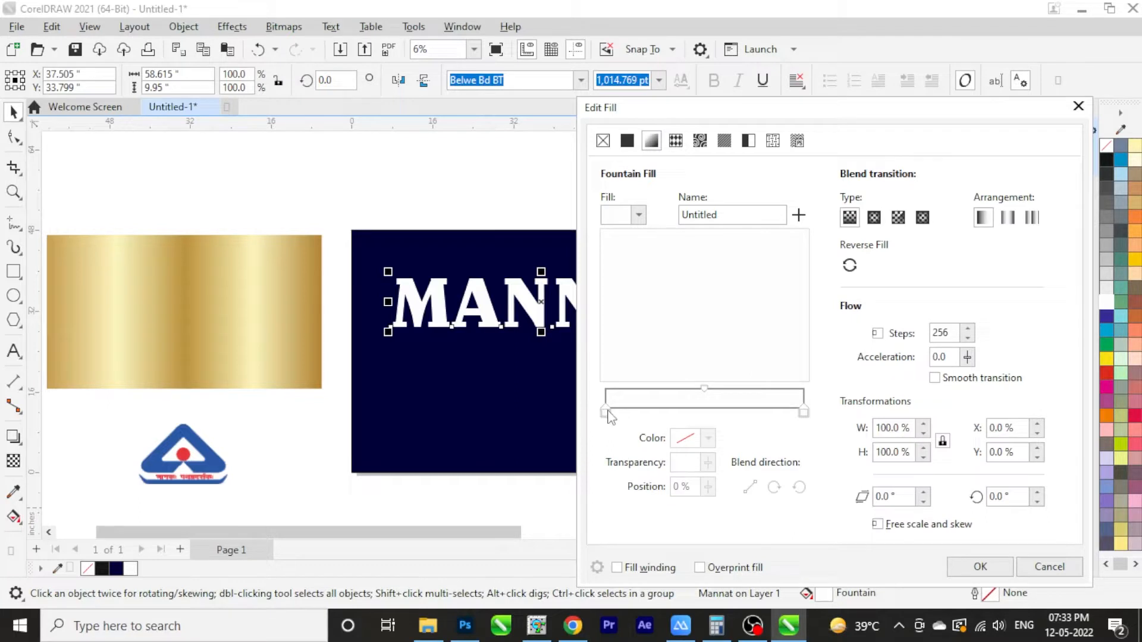
- Set the gradient's start colour to the light gold #D7BF77 sampled from the gold image
{"action": "left_click", "coordinate": [606, 411]}
{"action": "left_click", "coordinate": [709, 439]}
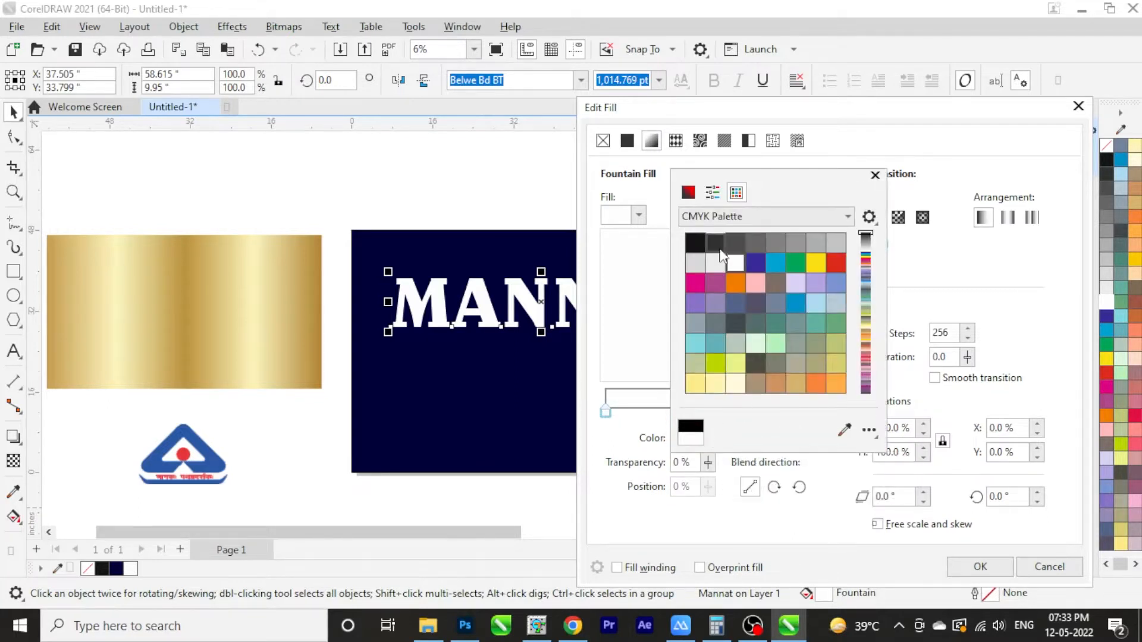
{"action": "left_click", "coordinate": [688, 192]}
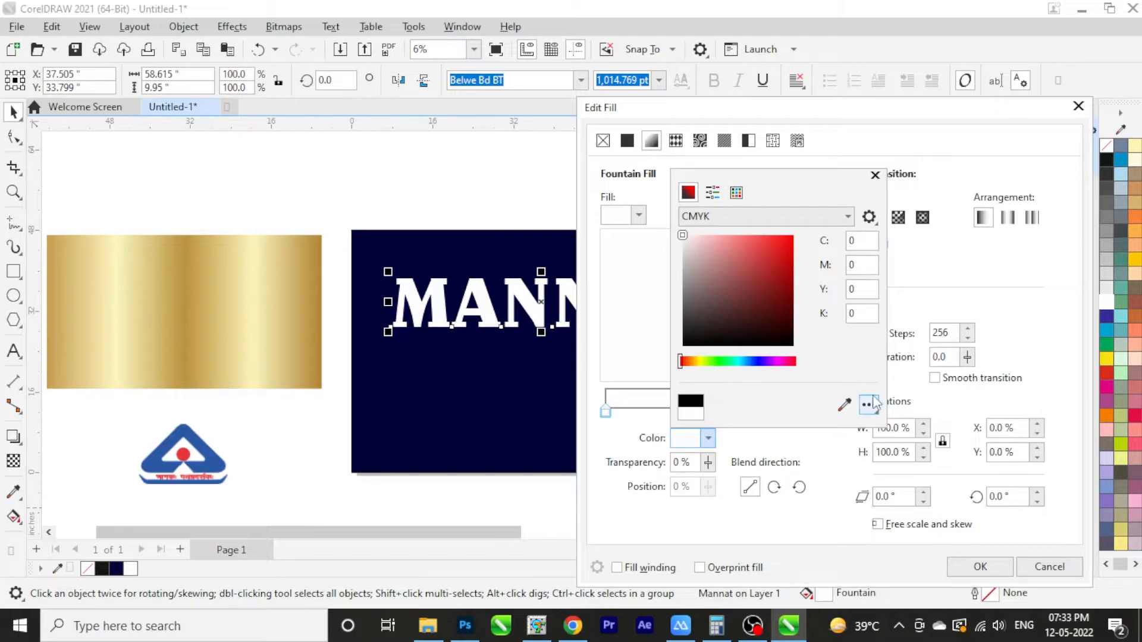
{"action": "left_click", "coordinate": [844, 405]}
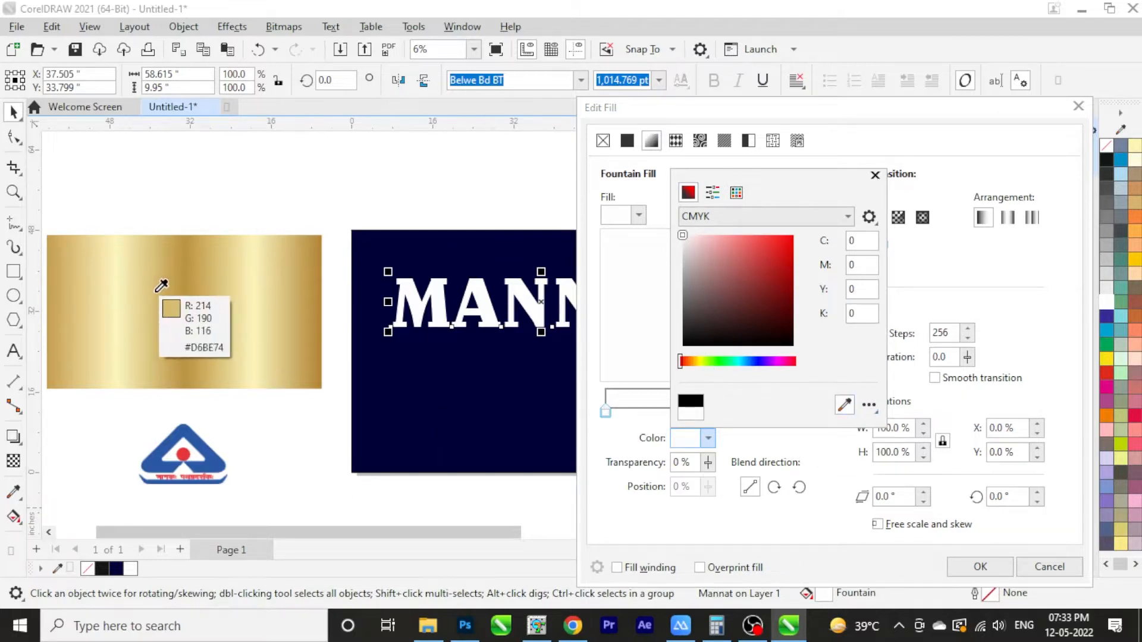
{"action": "left_click", "coordinate": [158, 289]}
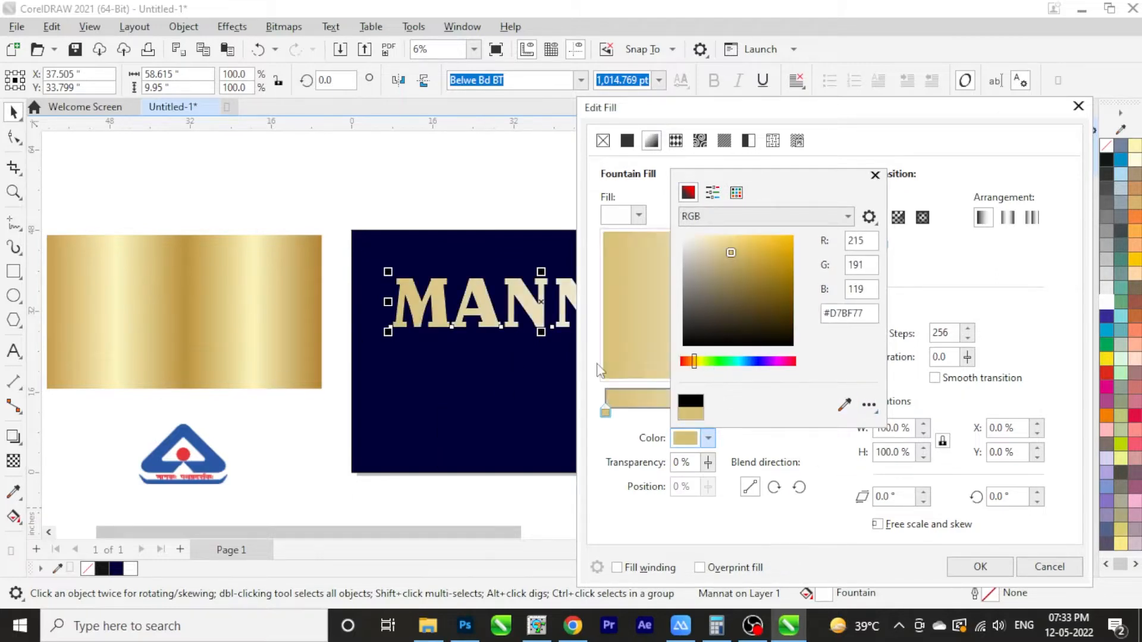
{"action": "left_click", "coordinate": [937, 284]}
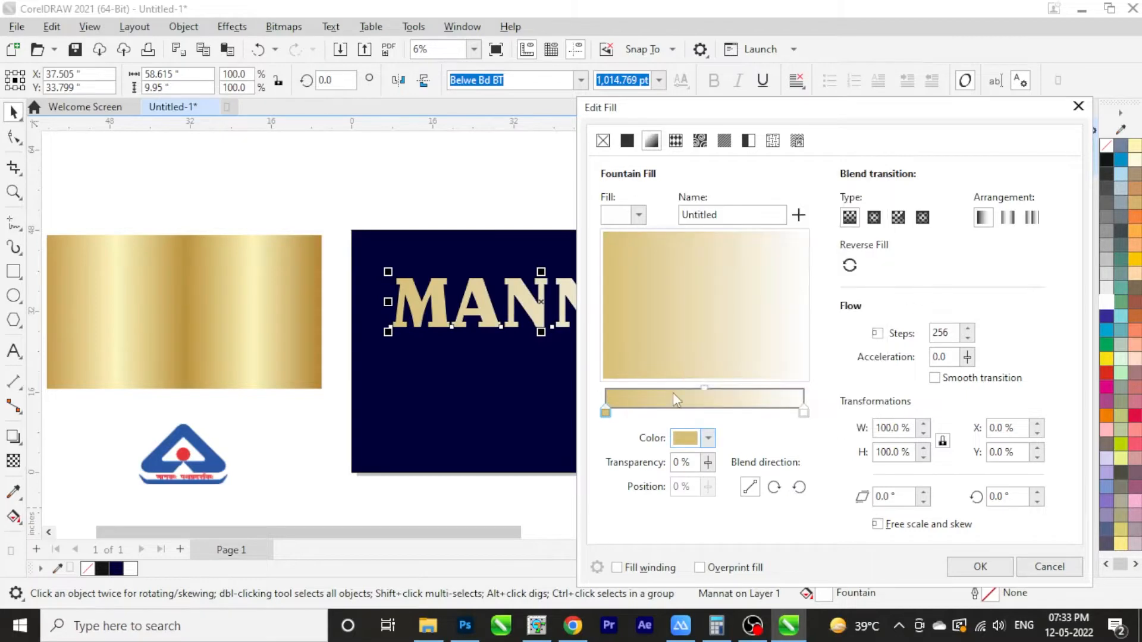
- Set the gradient's end colour to the dark gold sampled from the middle of the gold image
{"action": "left_click", "coordinate": [803, 412]}
{"action": "left_click", "coordinate": [709, 439]}
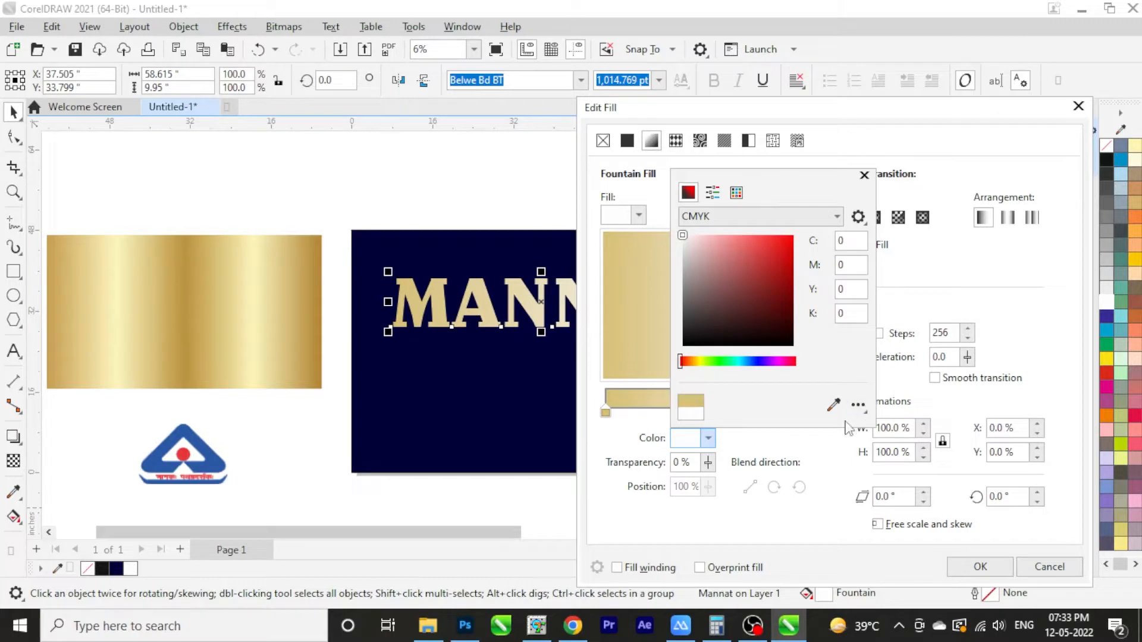
{"action": "left_click", "coordinate": [835, 405]}
{"action": "left_click", "coordinate": [191, 290]}
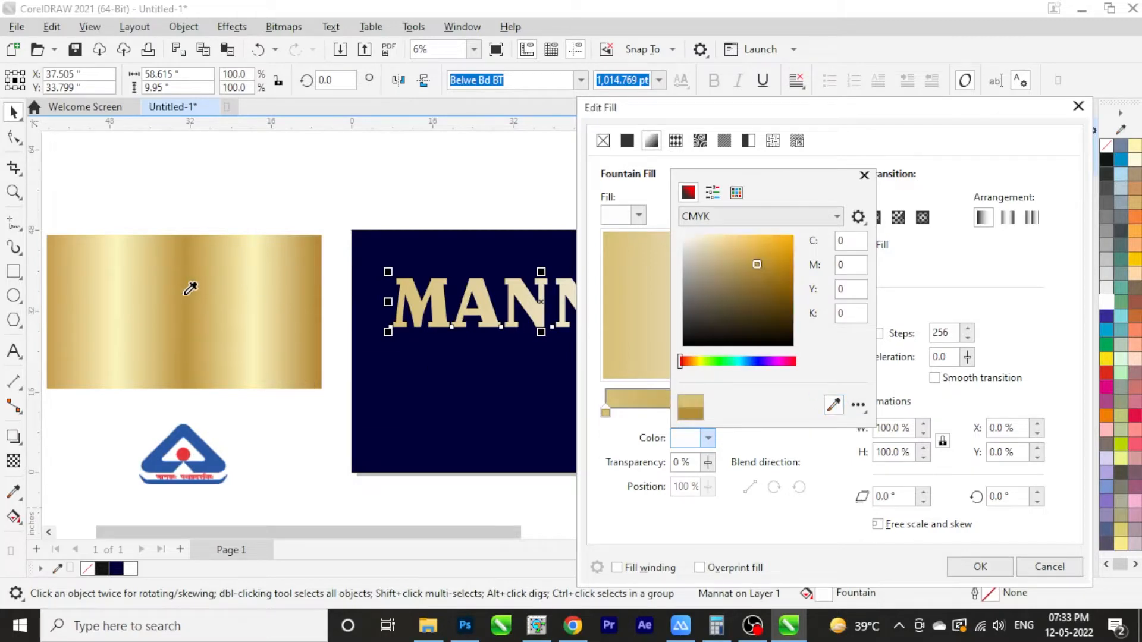
{"action": "left_click", "coordinate": [917, 300]}
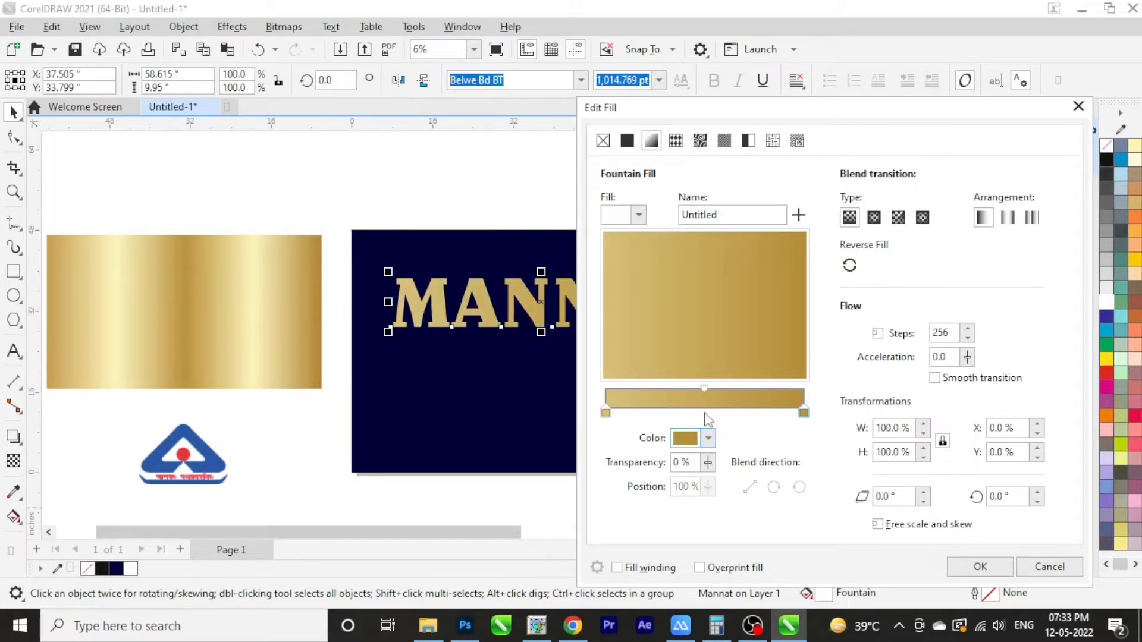
- Add a gradient colour stop at 50% and colour it with the pale gold C4 M2 Y37 K0 sampled from the gold image
{"action": "left_click", "coordinate": [708, 420]}
{"action": "double_click", "coordinate": [706, 416]}
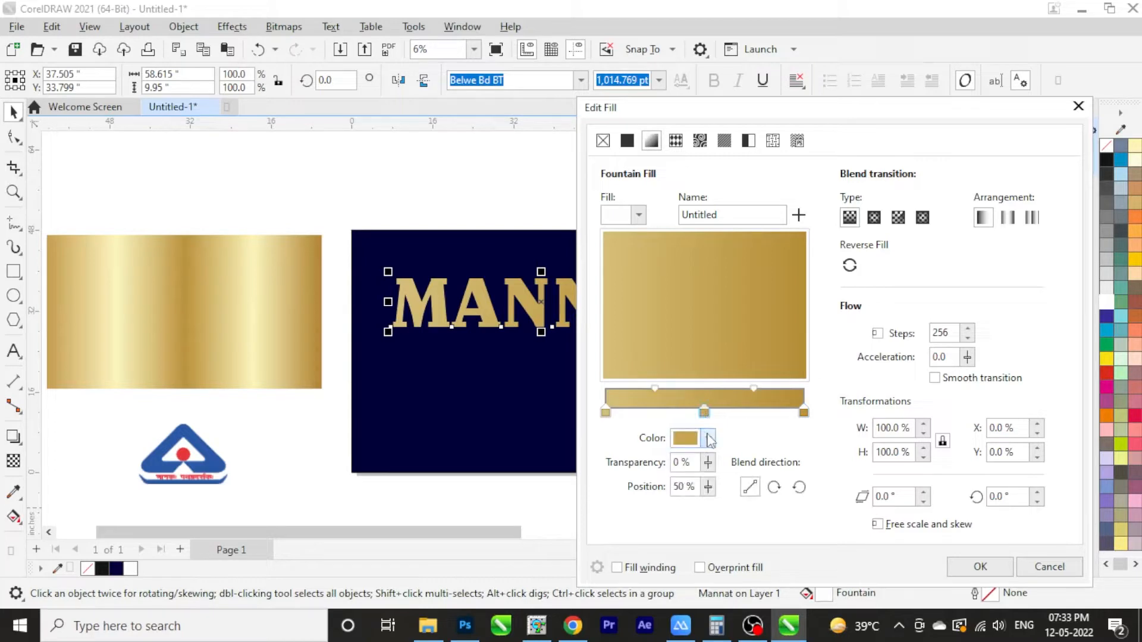
{"action": "left_click", "coordinate": [708, 438]}
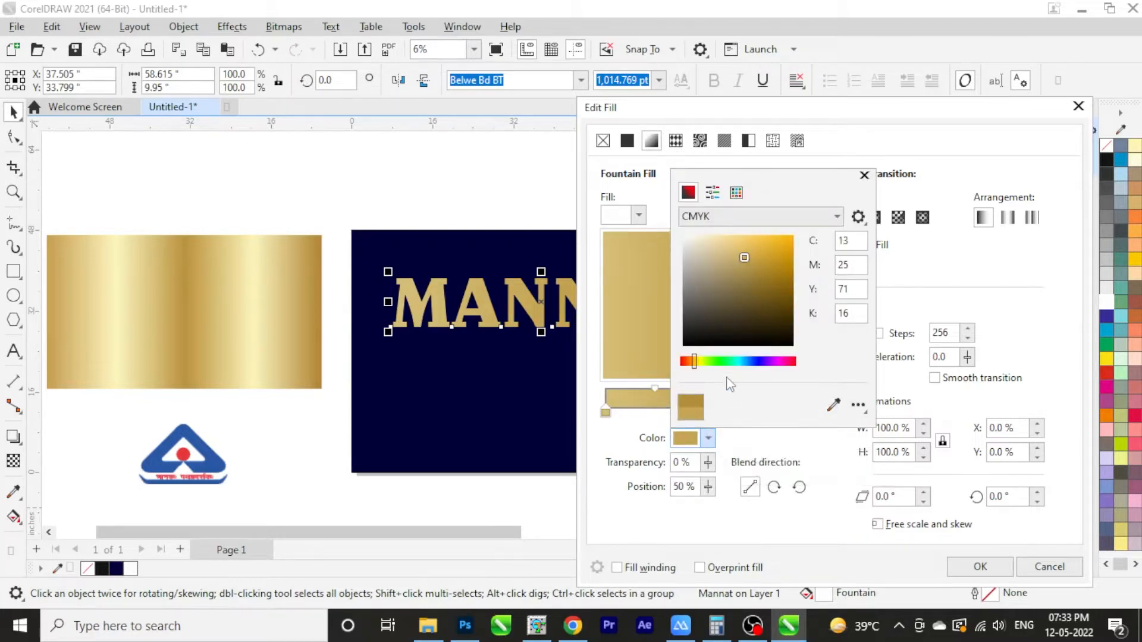
{"action": "left_click_drag", "start_coordinate": [707, 244], "coordinate": [701, 239]}
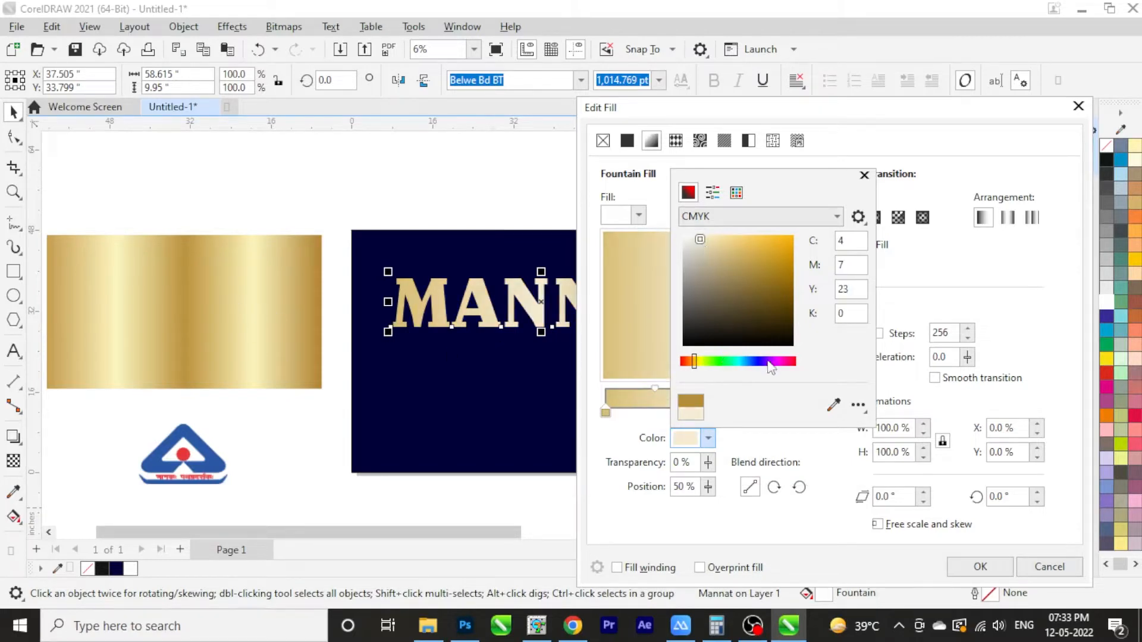
{"action": "left_click", "coordinate": [833, 405]}
{"action": "left_click", "coordinate": [261, 317]}
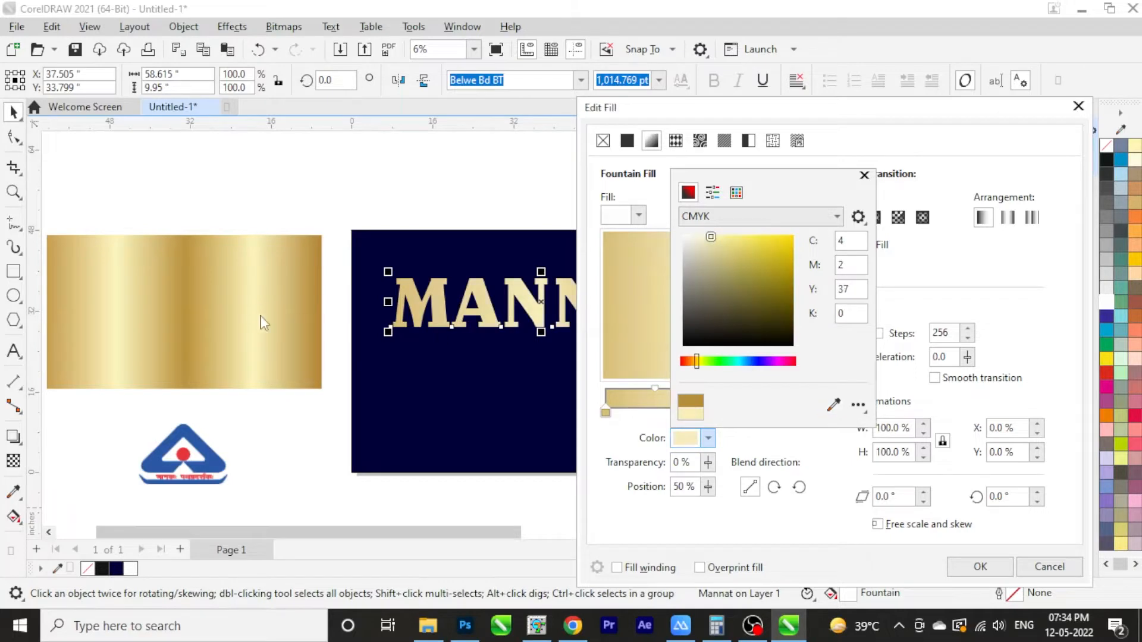
{"action": "left_click", "coordinate": [946, 254]}
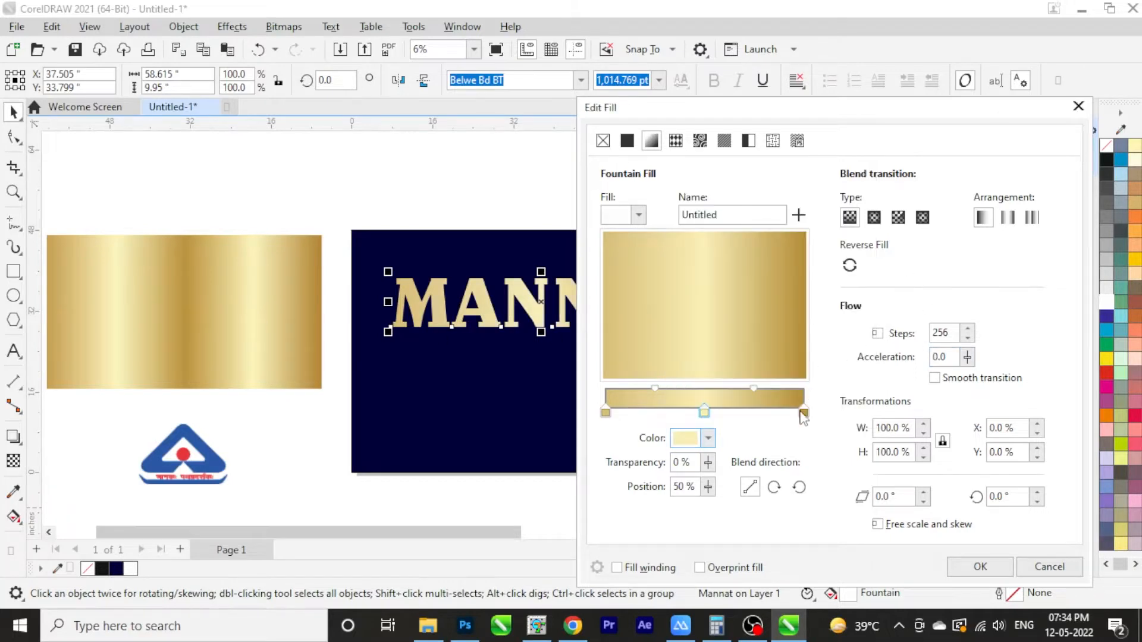
- Rotate the gold gradient to 63.3° and apply the fill to the MANNAT text
{"action": "left_click_drag", "start_coordinate": [803, 107], "coordinate": [889, 118]}
{"action": "left_click_drag", "start_coordinate": [859, 301], "coordinate": [838, 249]}
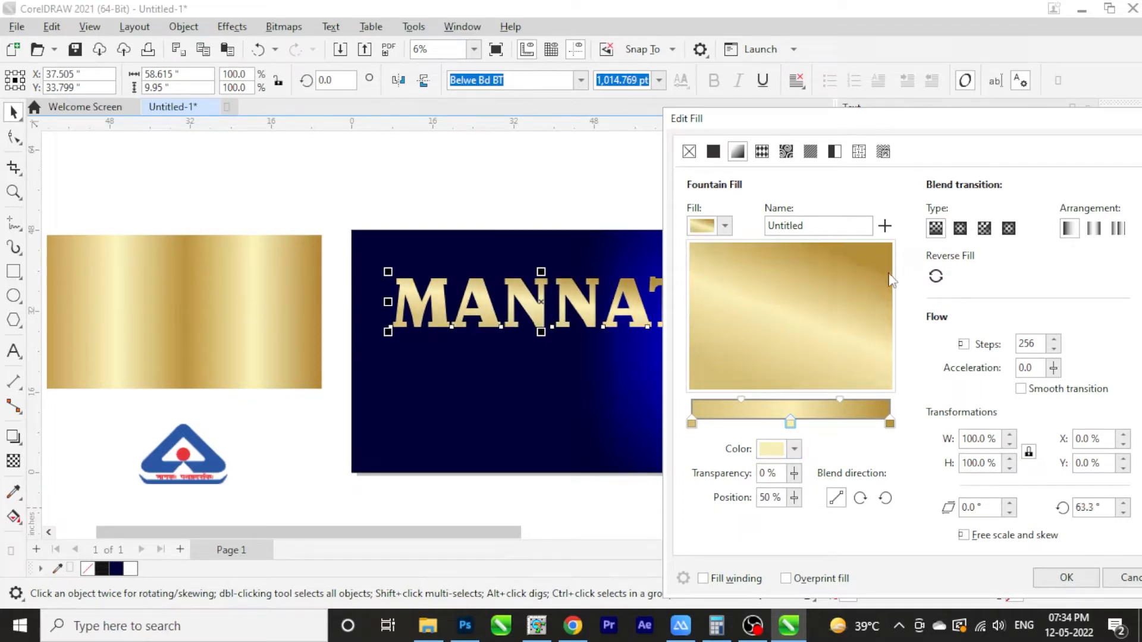
{"action": "left_click_drag", "start_coordinate": [926, 114], "coordinate": [749, 110]}
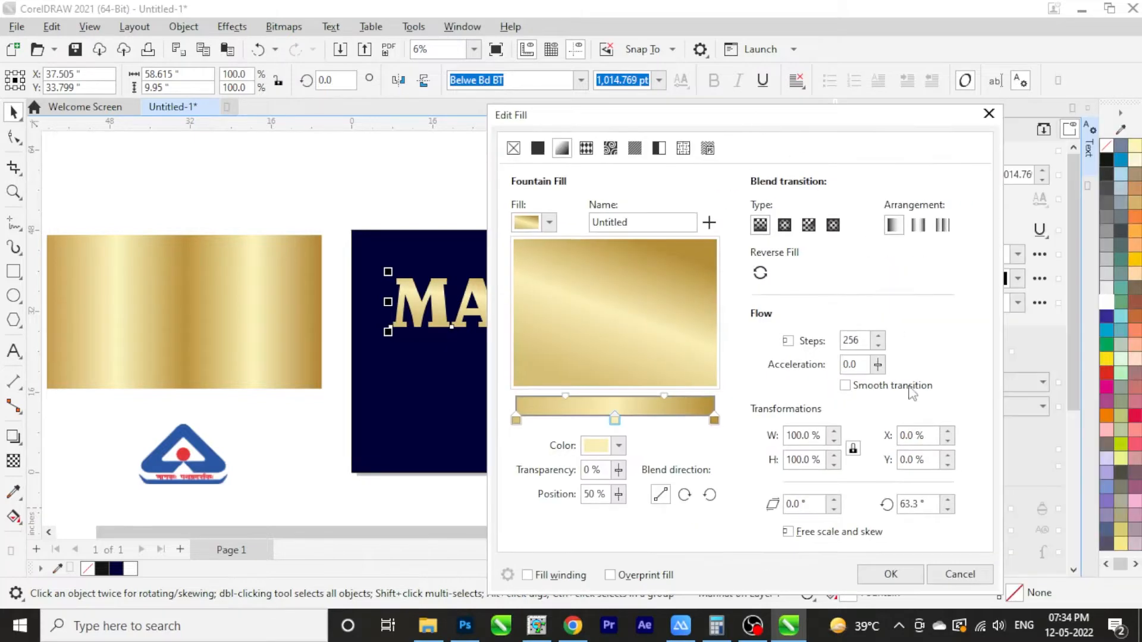
{"action": "left_click", "coordinate": [890, 575]}
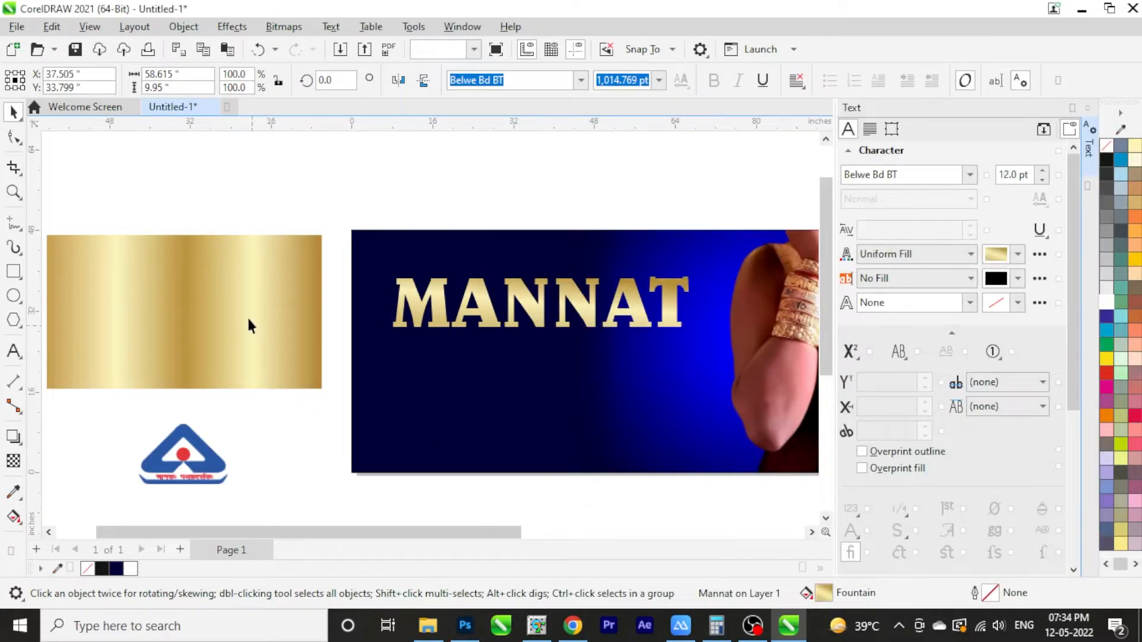
- Delete the gold gradient sample image beside the banner
{"action": "left_click", "coordinate": [248, 317]}
{"action": "key", "text": "Delete"}
{"action": "scroll", "coordinate": [286, 267], "scroll_direction": "down", "scroll_amount": 1}
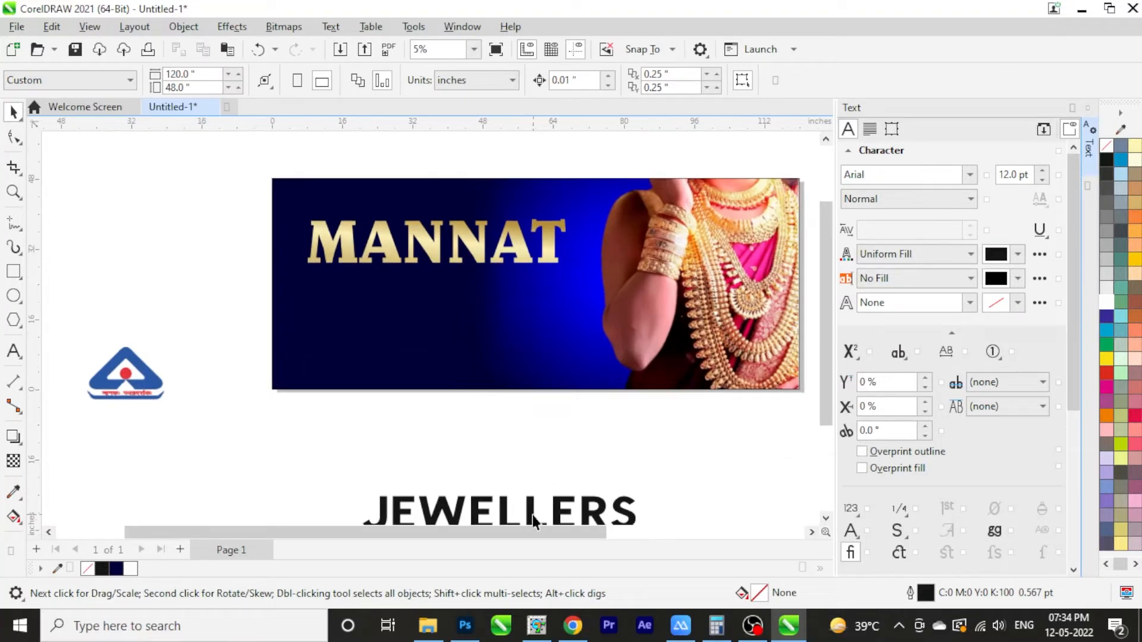
- Place the JEWELLERS text in white beneath MANNAT, scaled to about 38.3 inches wide and flush with its end
{"action": "left_click_drag", "start_coordinate": [533, 515], "coordinate": [476, 287]}
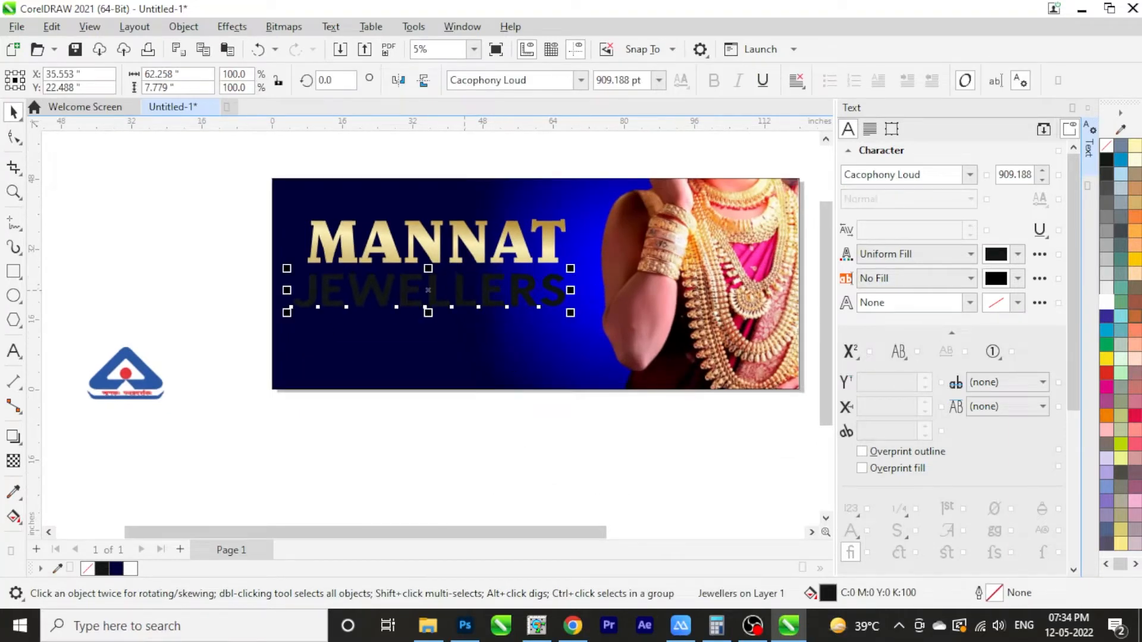
{"action": "left_click", "coordinate": [1110, 304]}
{"action": "scroll", "coordinate": [453, 244], "scroll_direction": "up", "scroll_amount": 2}
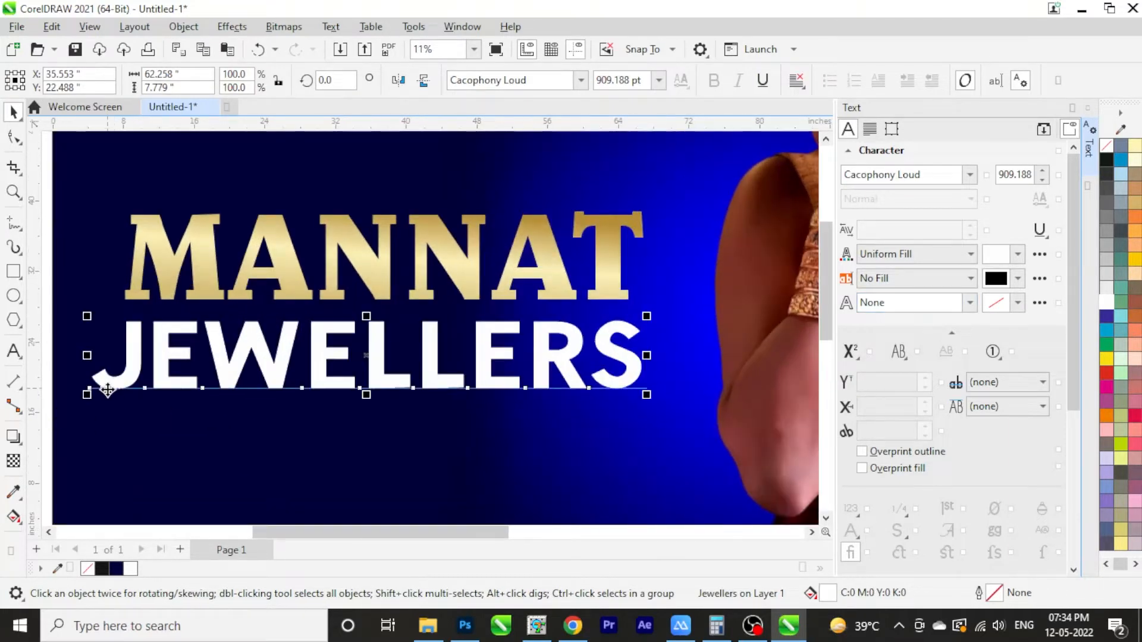
{"action": "left_click_drag", "start_coordinate": [88, 397], "coordinate": [300, 373]}
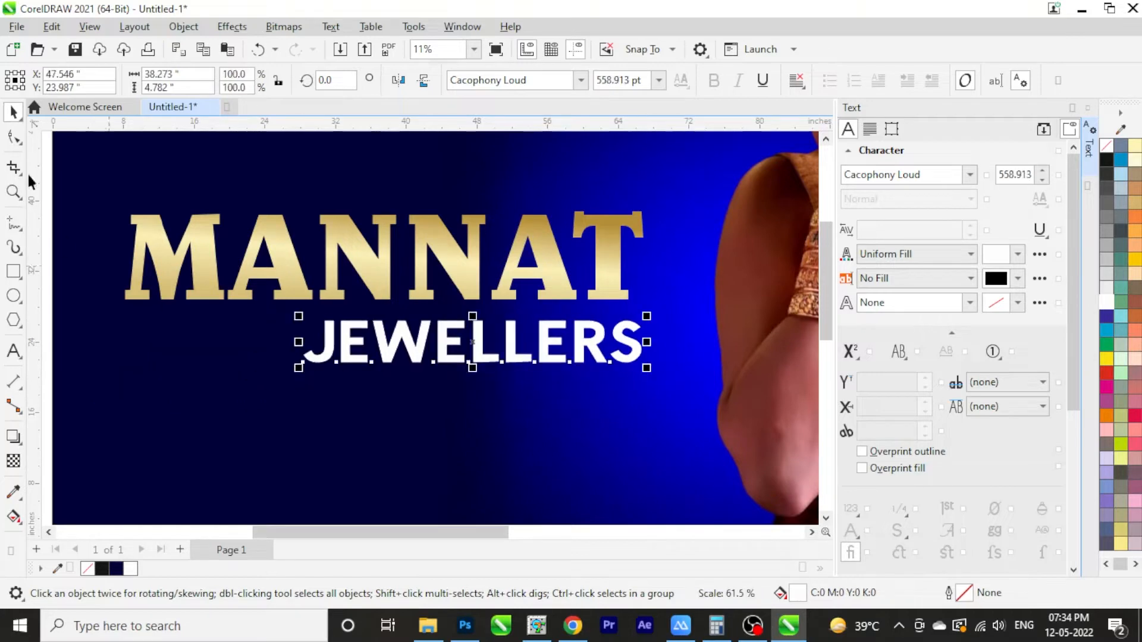
- Add an offset copy of MANNAT behind the gold text as a shadow, filled with rich black C95 M95 Y45 K95
{"action": "left_click", "coordinate": [196, 266]}
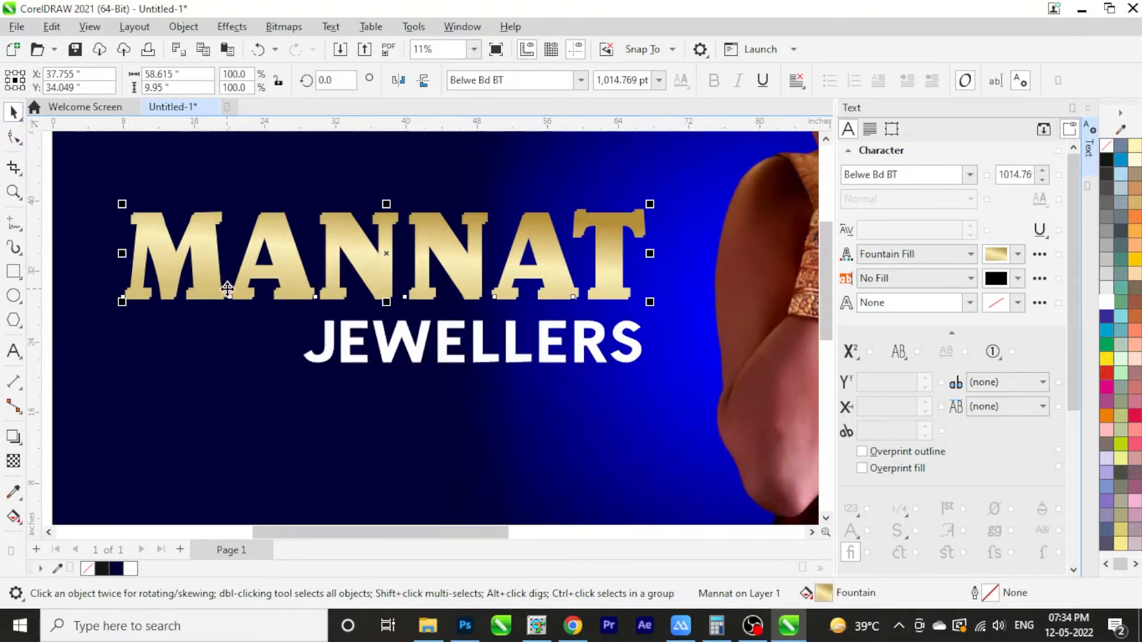
{"action": "left_click", "coordinate": [102, 569]}
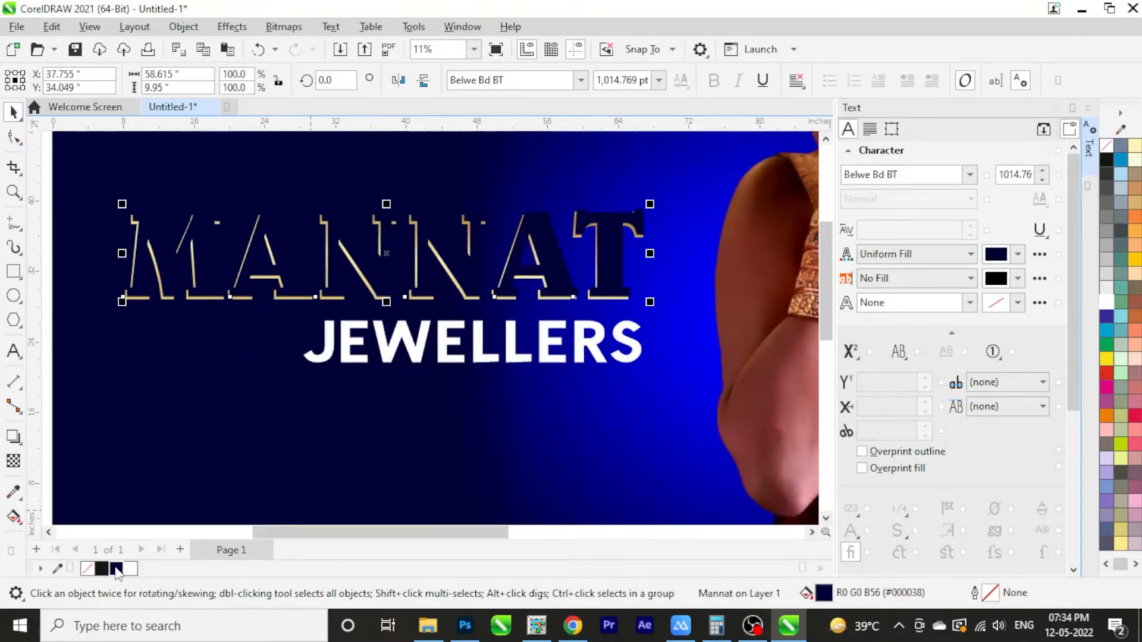
{"action": "double_click", "coordinate": [824, 594]}
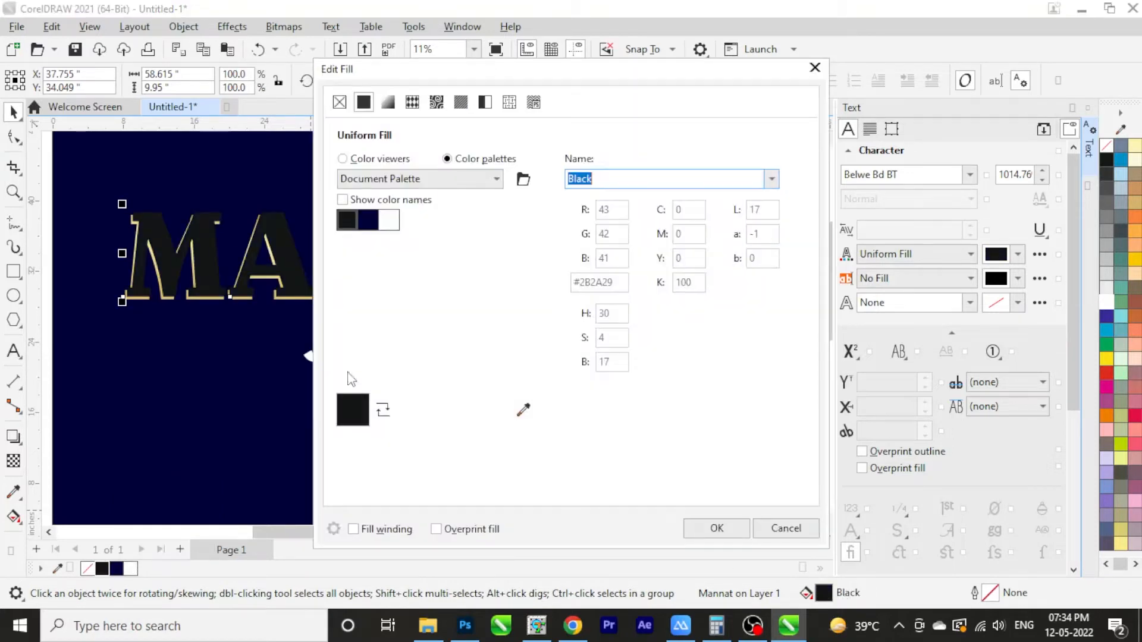
{"action": "left_click", "coordinate": [384, 158]}
{"action": "left_click_drag", "start_coordinate": [391, 195], "coordinate": [236, 426]}
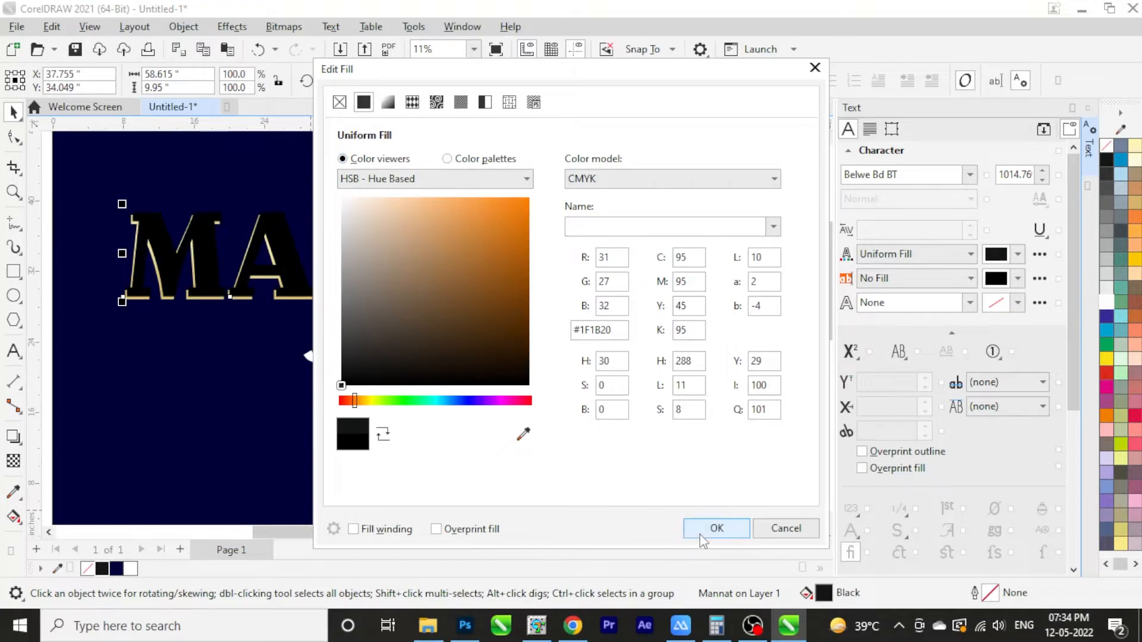
{"action": "left_click", "coordinate": [702, 540]}
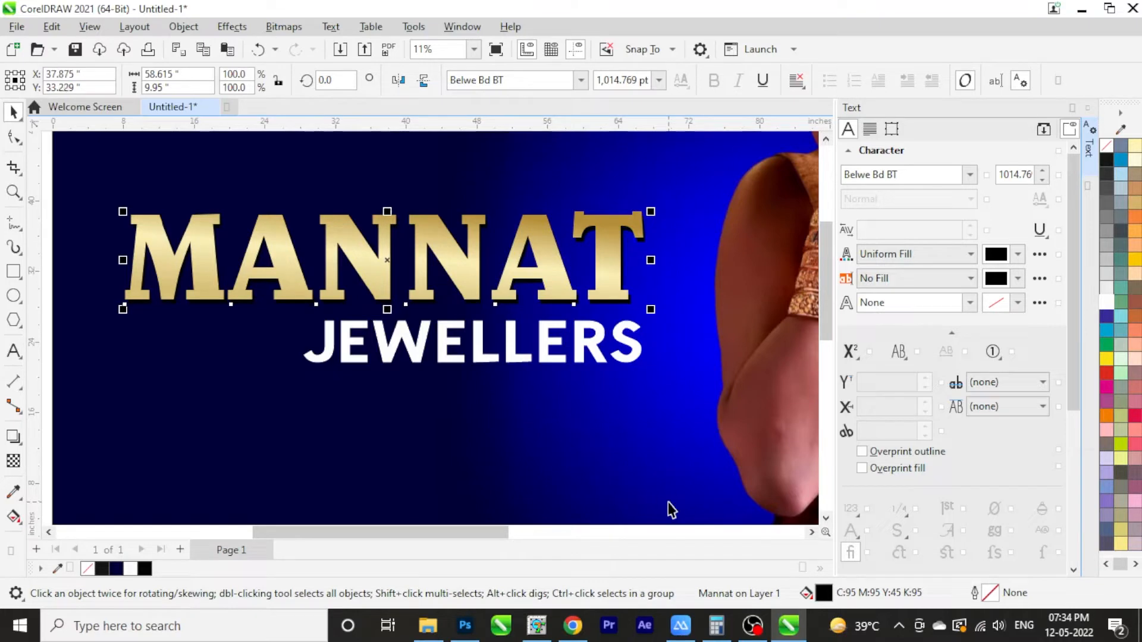
{"action": "left_click", "coordinate": [586, 351]}
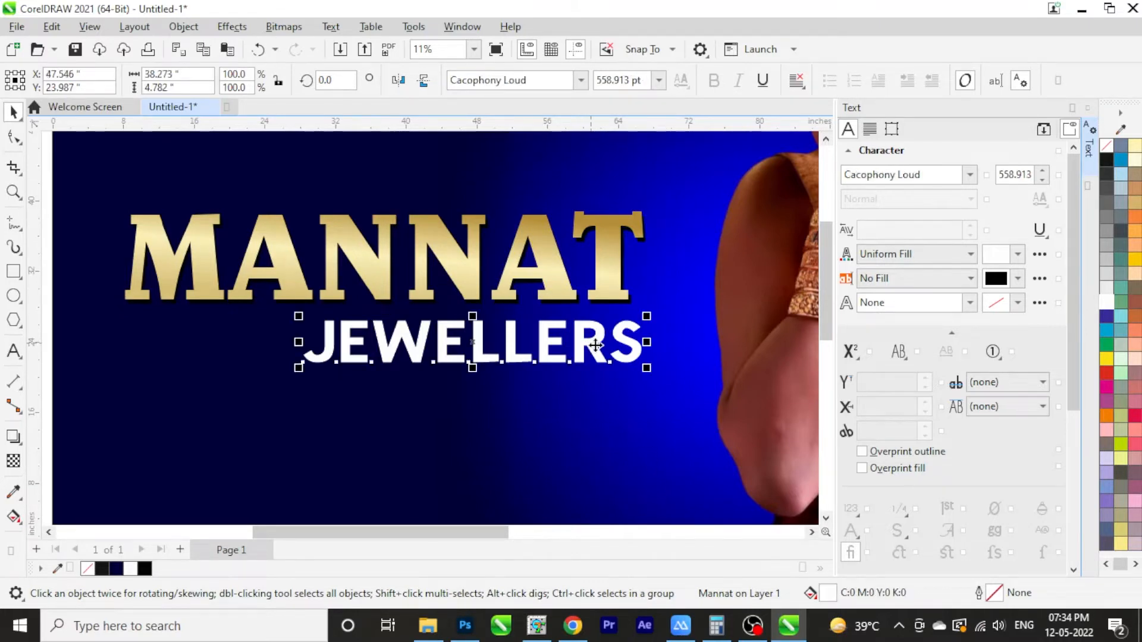
{"action": "left_click", "coordinate": [600, 265], "text": "shift"}
{"action": "left_click", "coordinate": [477, 306]}
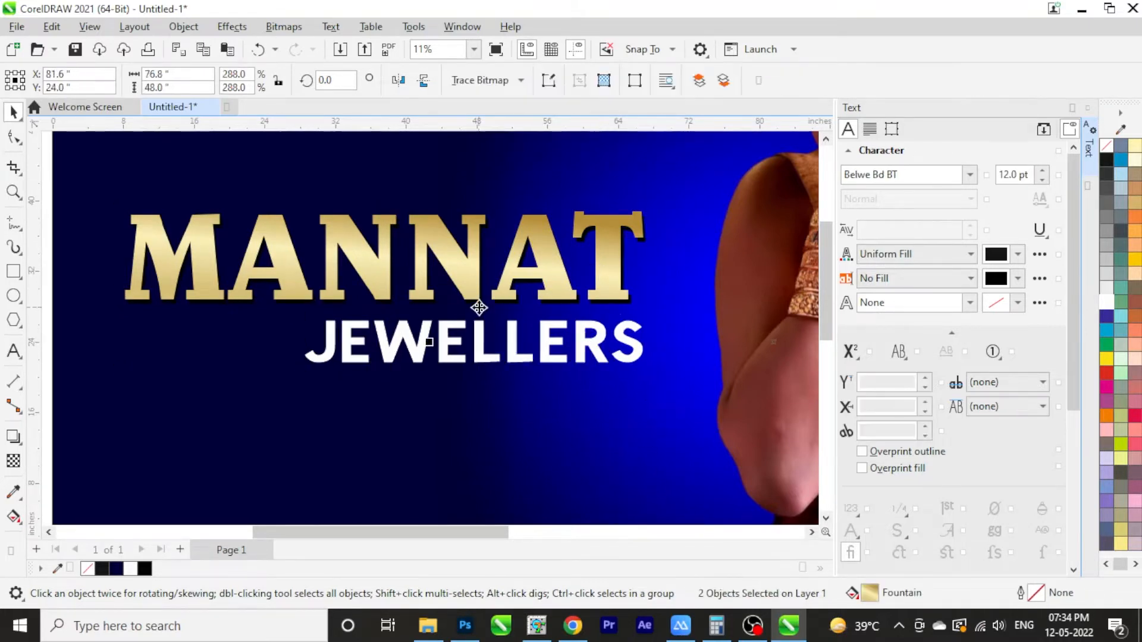
- Move the contact line up closer to the banner's lower edge
{"action": "scroll", "coordinate": [481, 309], "scroll_direction": "down", "scroll_amount": 4}
{"action": "scroll", "coordinate": [495, 358], "scroll_direction": "down", "scroll_amount": 2}
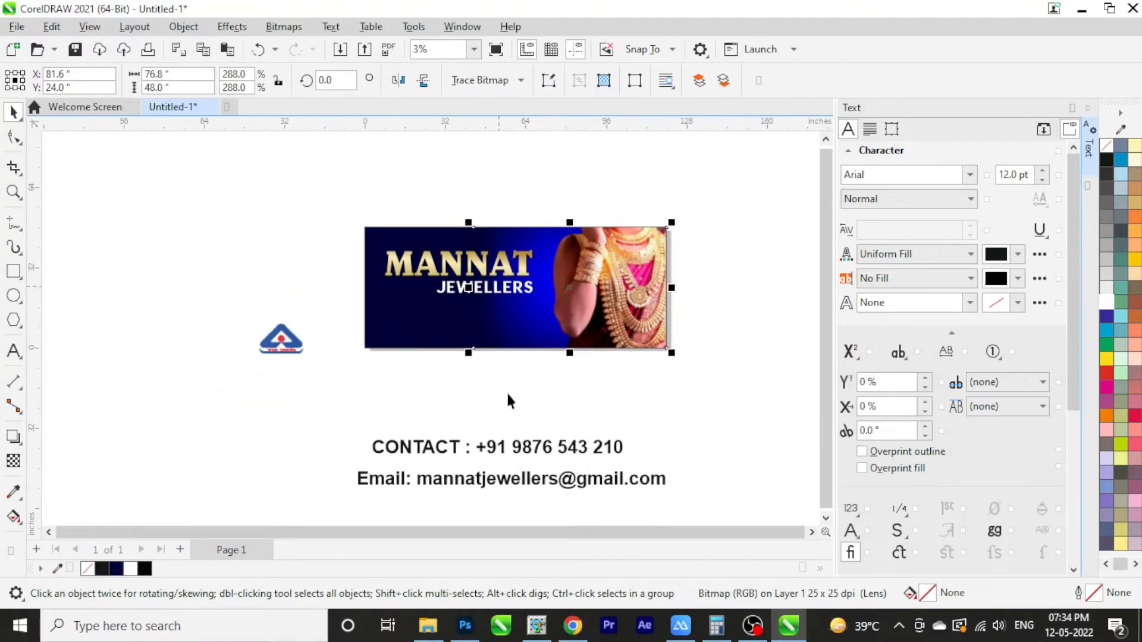
{"action": "scroll", "coordinate": [484, 451], "scroll_direction": "up", "scroll_amount": 2}
{"action": "left_click", "coordinate": [501, 447]}
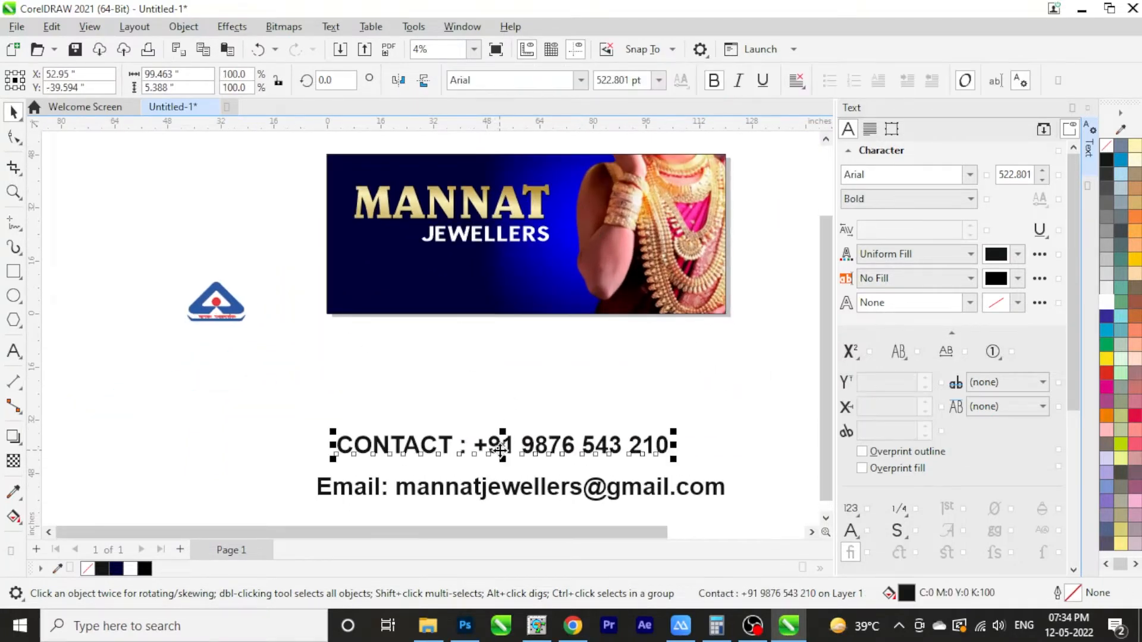
{"action": "left_click_drag", "start_coordinate": [503, 447], "coordinate": [502, 387]}
- Scale the hallmark logo down to about 11.9 inches wide and place it just outside the banner's left edge
{"action": "scroll", "coordinate": [501, 375], "scroll_direction": "down", "scroll_amount": 1}
{"action": "scroll", "coordinate": [491, 215], "scroll_direction": "up", "scroll_amount": 2}
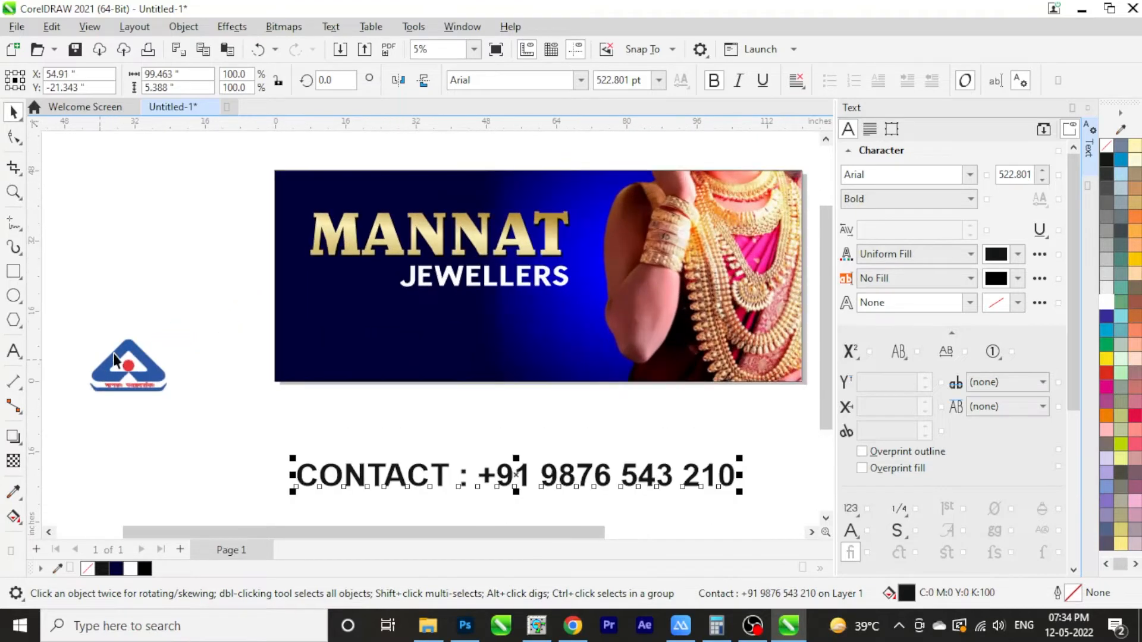
{"action": "left_click", "coordinate": [188, 395]}
{"action": "left_click", "coordinate": [184, 401]}
{"action": "left_click_drag", "start_coordinate": [159, 392], "coordinate": [199, 300]}
- Draw a rectangle about 9.3 x 7.8 inches above the logo and round its corners to about 1.5 inches
{"action": "left_click", "coordinate": [13, 272]}
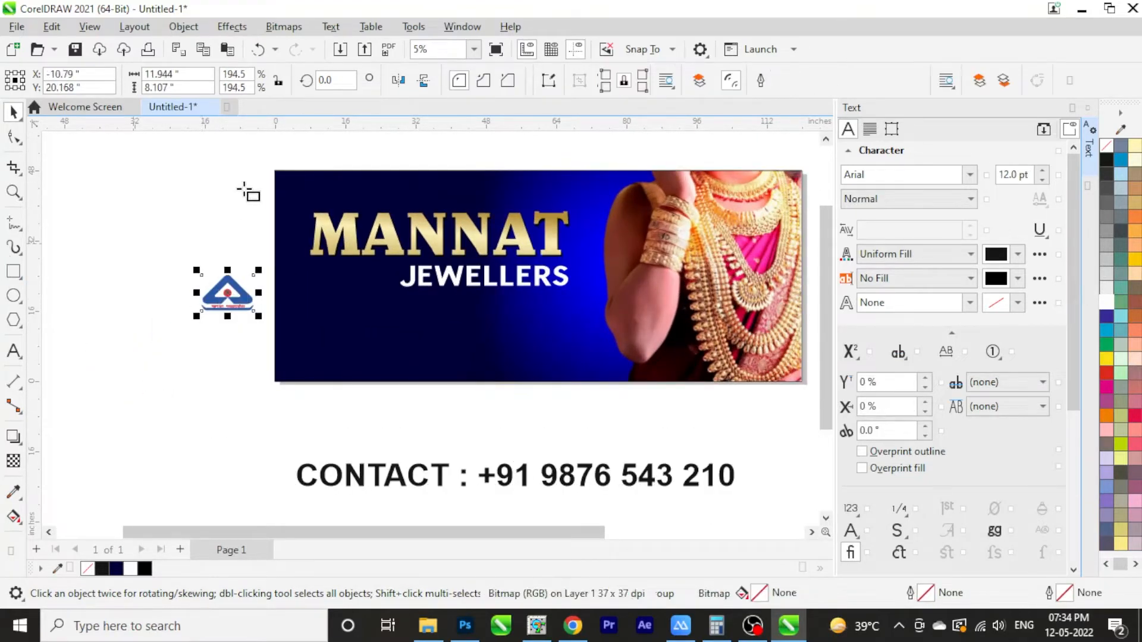
{"action": "left_click_drag", "start_coordinate": [187, 186], "coordinate": [232, 224]}
{"action": "left_click", "coordinate": [13, 137]}
{"action": "scroll", "coordinate": [167, 161], "scroll_direction": "up", "scroll_amount": 3}
{"action": "left_click", "coordinate": [13, 111]}
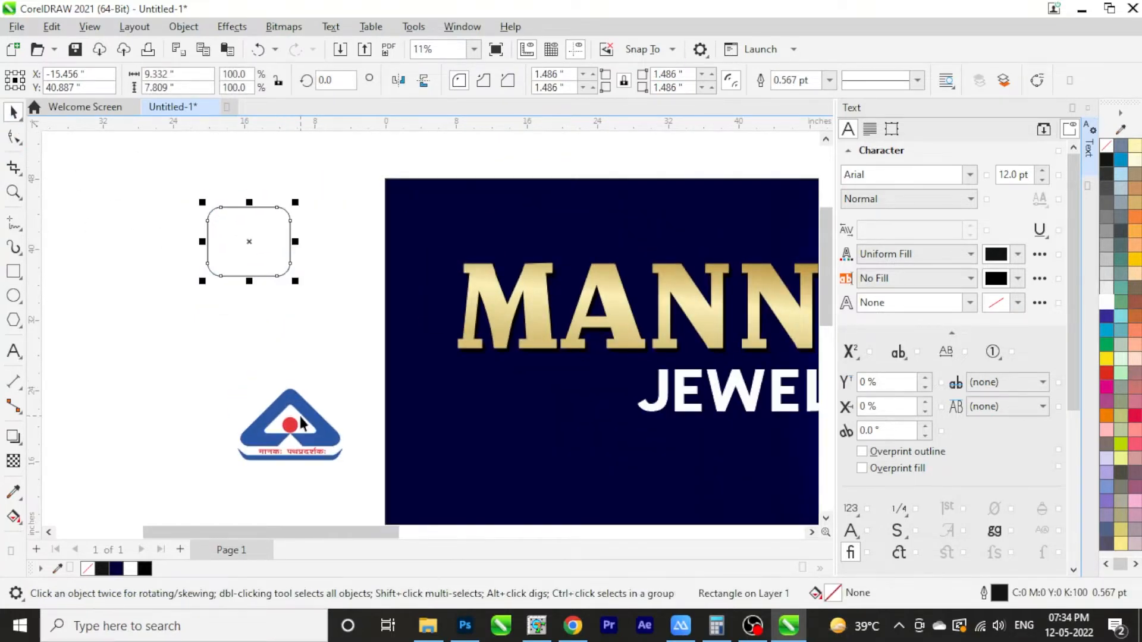
- Fill the rounded rectangle white, shrink the logo to fit inside it and centre the logo on the rectangle
{"action": "left_click", "coordinate": [294, 384]}
{"action": "left_click", "coordinate": [291, 256]}
{"action": "left_click", "coordinate": [305, 430]}
{"action": "left_click_drag", "start_coordinate": [353, 470], "coordinate": [319, 451]}
{"action": "left_click", "coordinate": [257, 263], "text": "shift"}
{"action": "key", "text": "c"}
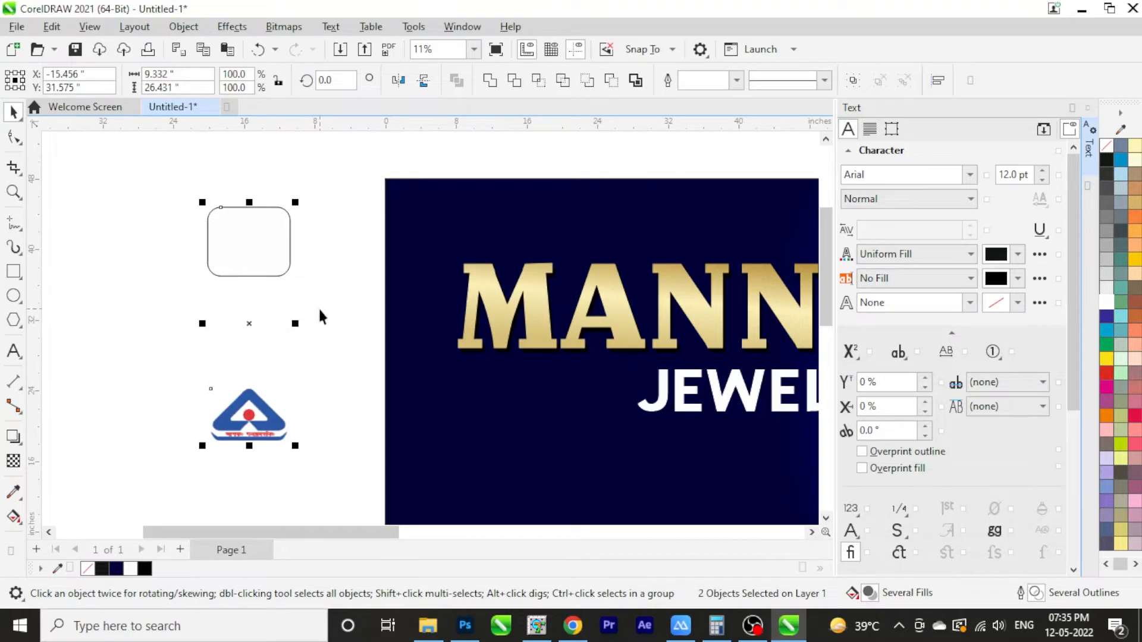
{"action": "key", "text": "Delete"}
- Send the white rounded rectangle behind the logo and group the two objects
{"action": "left_click", "coordinate": [289, 277]}
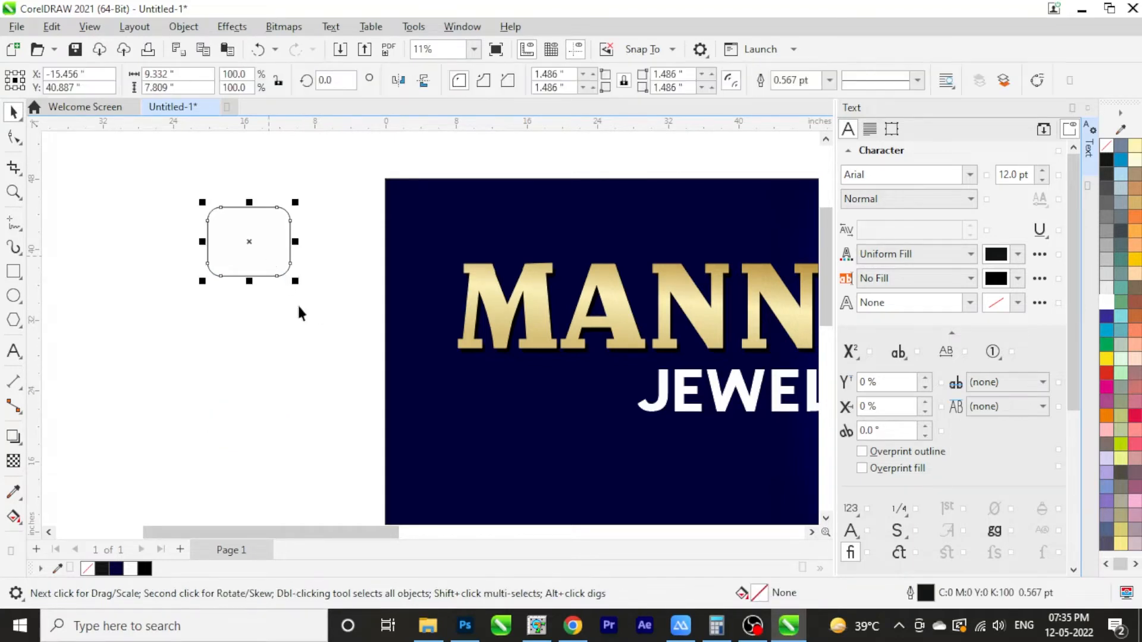
{"action": "key", "text": "ctrl+Page_Down"}
{"action": "scroll", "coordinate": [261, 242], "scroll_direction": "up", "scroll_amount": 2}
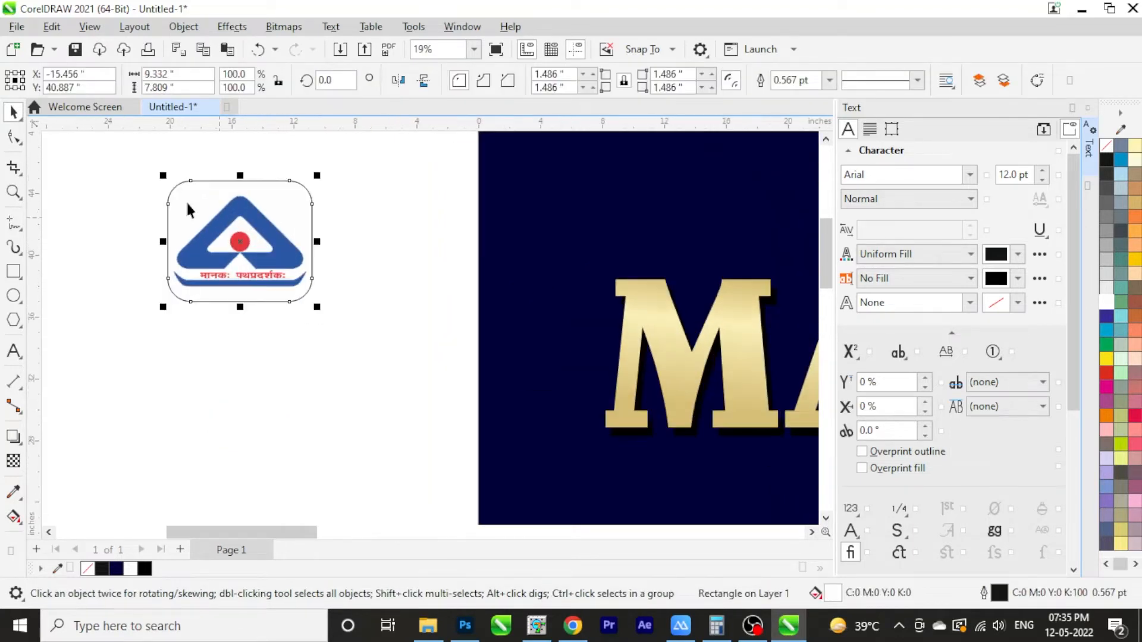
{"action": "left_click_drag", "start_coordinate": [140, 163], "coordinate": [408, 399]}
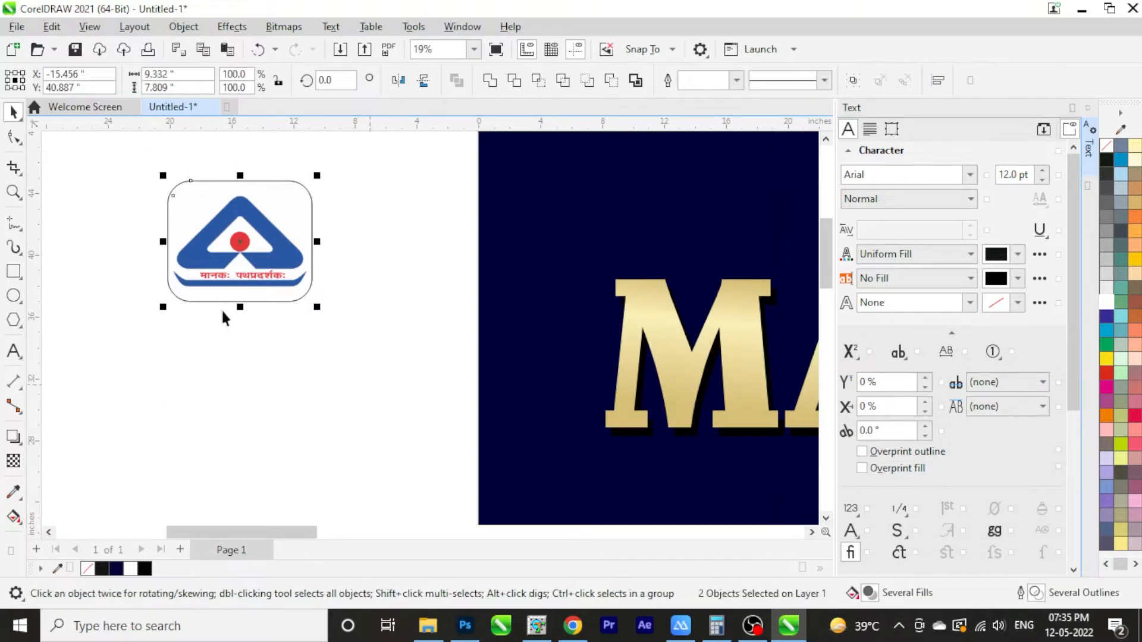
{"action": "key", "text": "ctrl+g"}
- Place the logo group in the banner's upper-left corner and scale it to about 7.7 inches wide
{"action": "scroll", "coordinate": [194, 264], "scroll_direction": "down", "scroll_amount": 1}
{"action": "scroll", "coordinate": [194, 264], "scroll_direction": "down", "scroll_amount": 2}
{"action": "left_click_drag", "start_coordinate": [209, 232], "coordinate": [354, 217]}
{"action": "scroll", "coordinate": [354, 218], "scroll_direction": "up", "scroll_amount": 3}
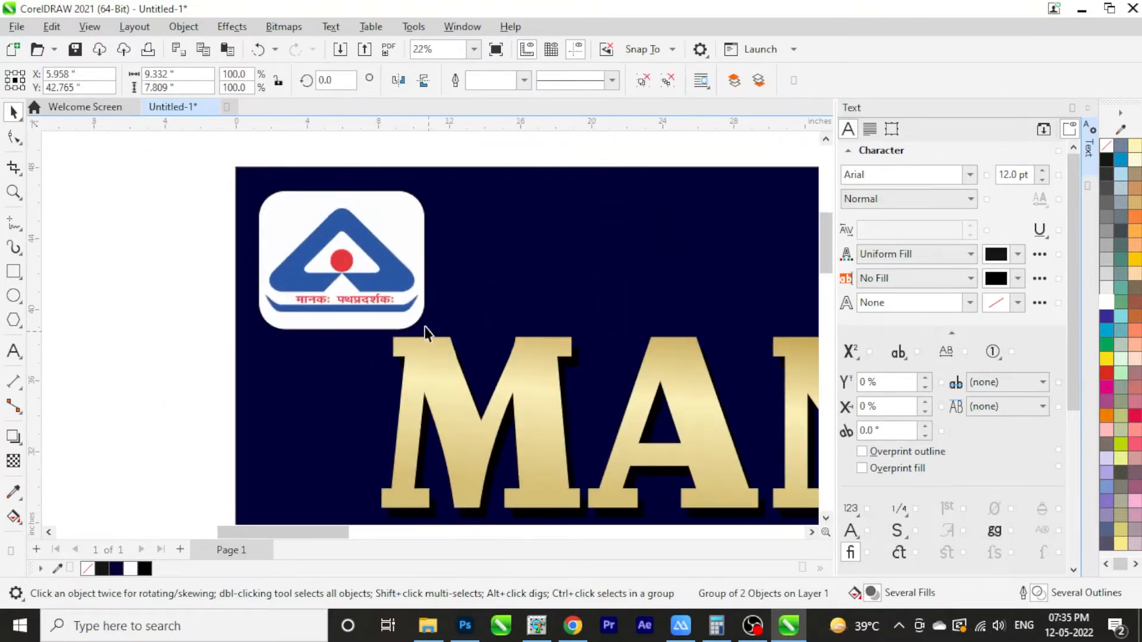
{"action": "left_click", "coordinate": [413, 317]}
{"action": "key", "text": "ctrl+z"}
{"action": "left_click", "coordinate": [398, 284]}
{"action": "left_click_drag", "start_coordinate": [429, 333], "coordinate": [398, 308]}
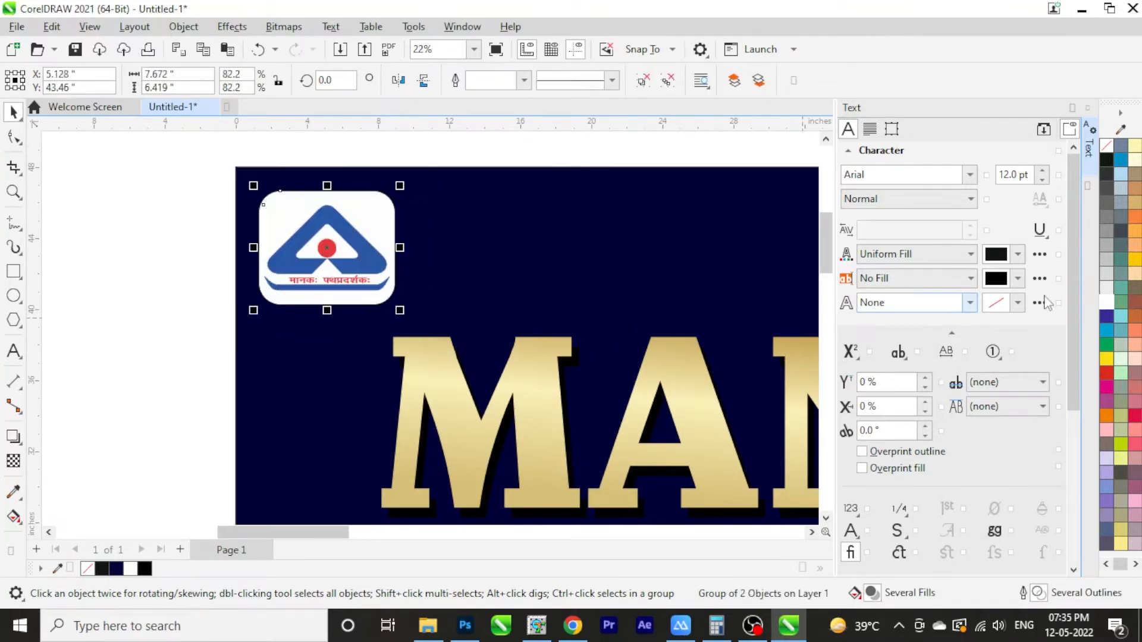
- Remove the outline from the white rounded rectangle behind the logo
{"action": "right_click", "coordinate": [301, 194]}
{"action": "left_click", "coordinate": [366, 166]}
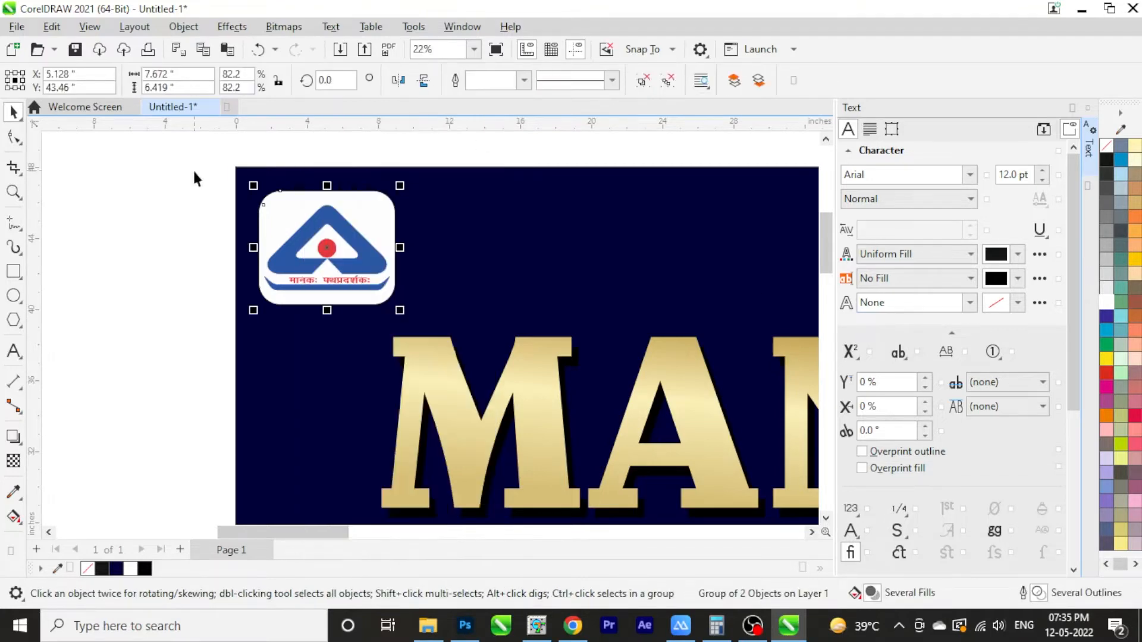
{"action": "left_click", "coordinate": [276, 191]}
{"action": "right_click", "coordinate": [1105, 147]}
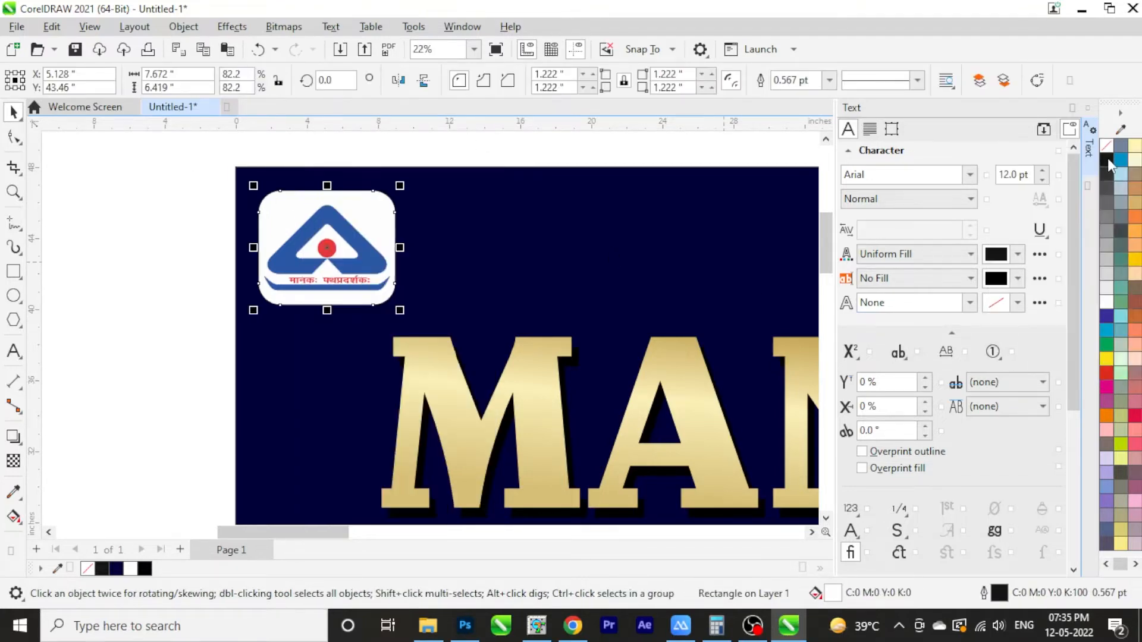
{"action": "left_click", "coordinate": [109, 235]}
- Draw a rectangle about 74.8 x 5.3 inches along the lower part of the banner, starting at its left edge
{"action": "scroll", "coordinate": [357, 229], "scroll_direction": "down", "scroll_amount": 7}
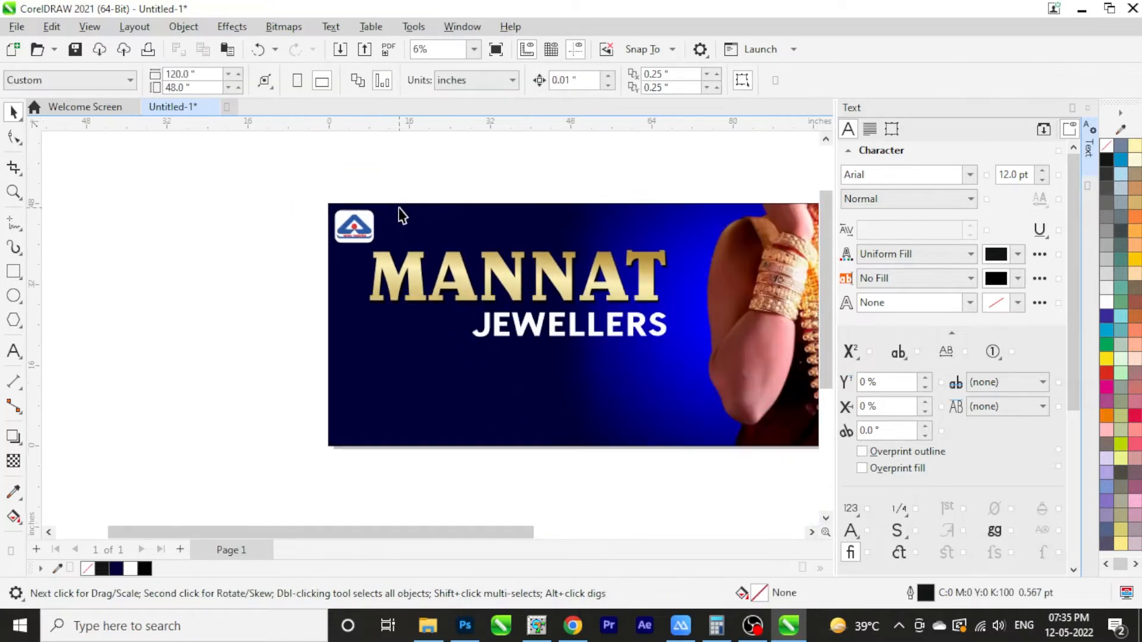
{"action": "scroll", "coordinate": [446, 333], "scroll_direction": "up", "scroll_amount": 1}
{"action": "scroll", "coordinate": [529, 353], "scroll_direction": "down", "scroll_amount": 2}
{"action": "scroll", "coordinate": [565, 434], "scroll_direction": "up", "scroll_amount": 1}
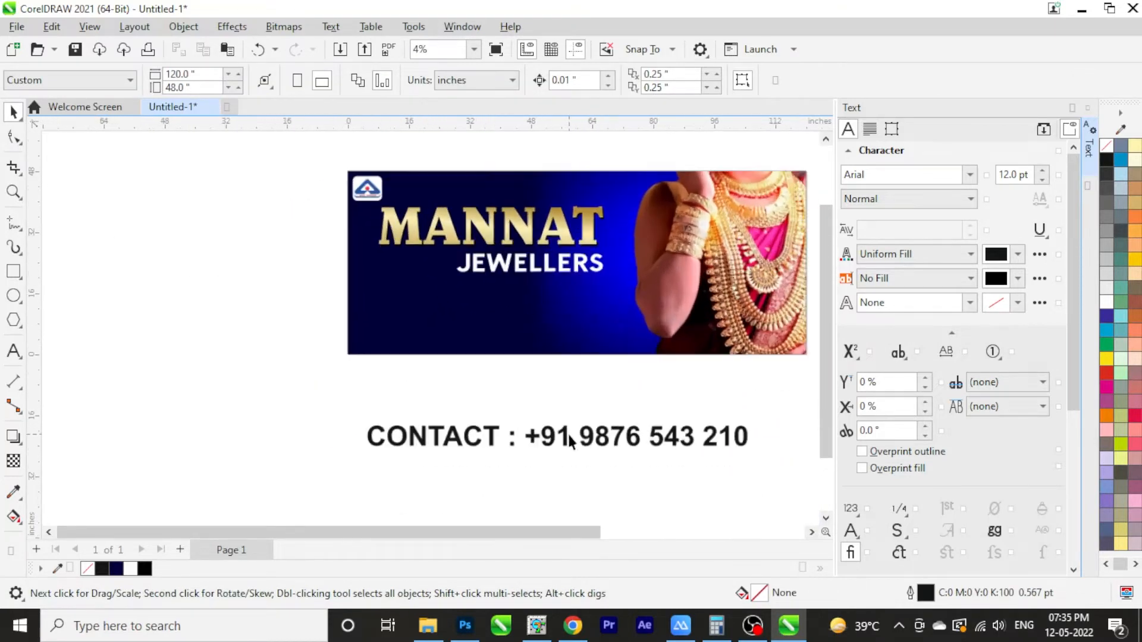
{"action": "left_click", "coordinate": [14, 271]}
{"action": "left_click_drag", "start_coordinate": [315, 305], "coordinate": [643, 328]}
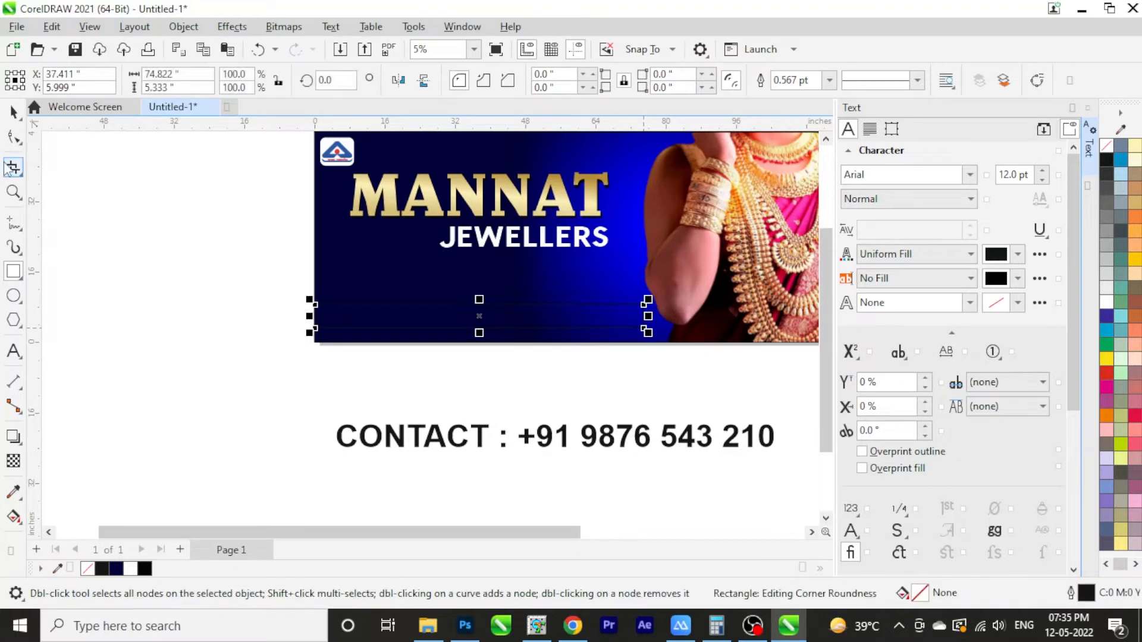
- Convert the long rectangle to curves and slant its right end by shifting the lower-right node outward about 3.4 inches
{"action": "left_click", "coordinate": [14, 137]}
{"action": "key", "text": "ctrl+q"}
{"action": "scroll", "coordinate": [612, 351], "scroll_direction": "up", "scroll_amount": 2}
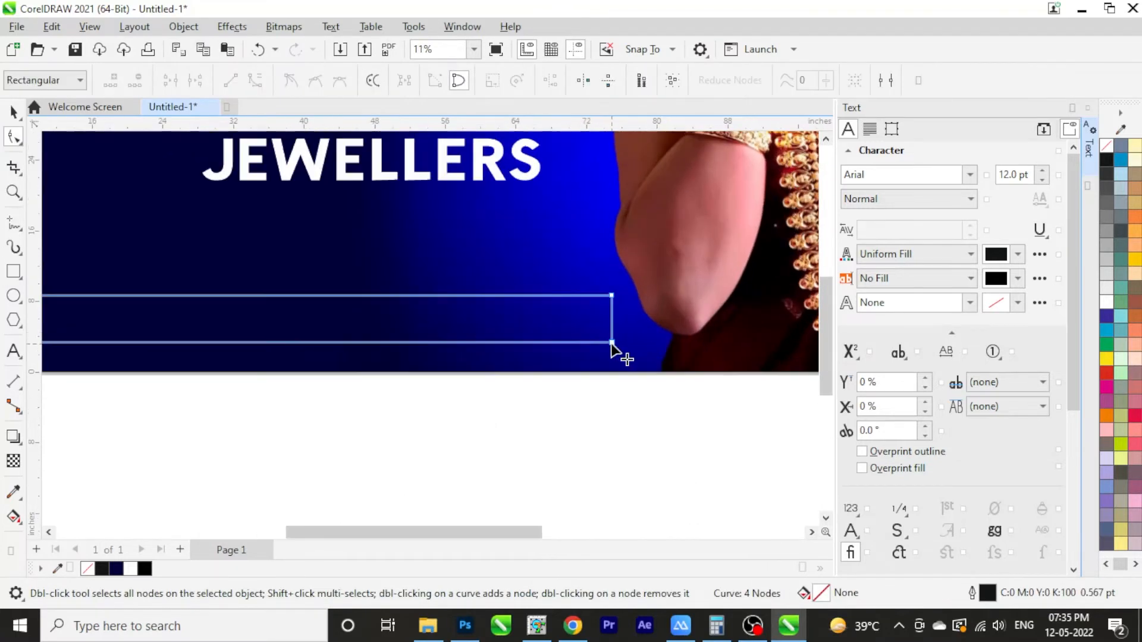
{"action": "left_click_drag", "start_coordinate": [612, 346], "coordinate": [643, 345]}
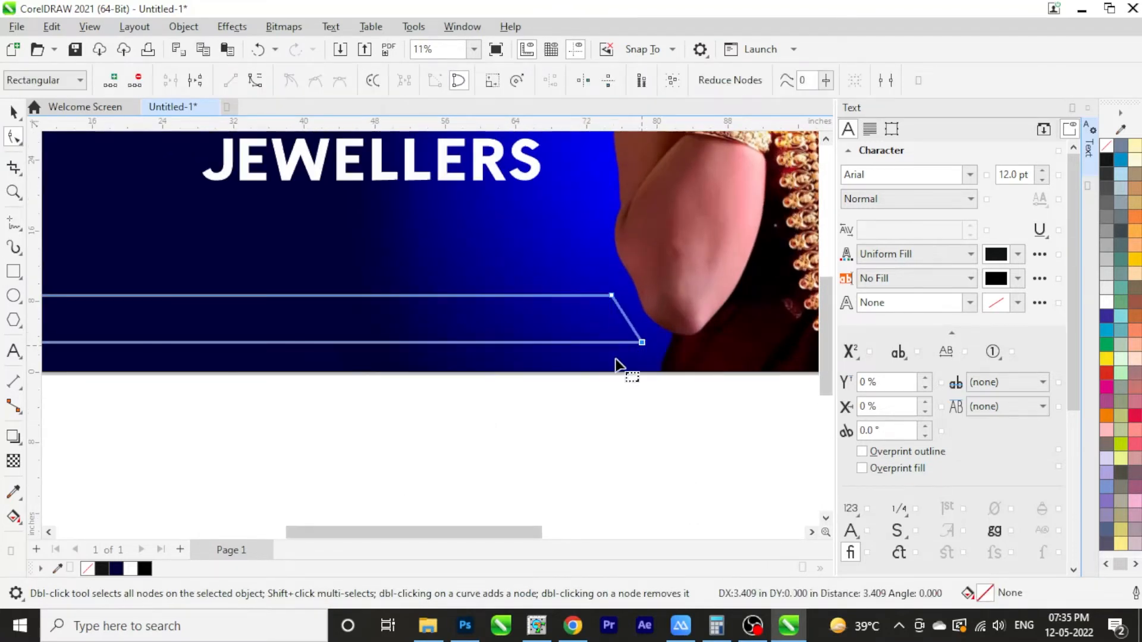
{"action": "key", "text": "space"}
- Fill the slanted strip white and remove its outline
{"action": "scroll", "coordinate": [702, 300], "scroll_direction": "down", "scroll_amount": 2}
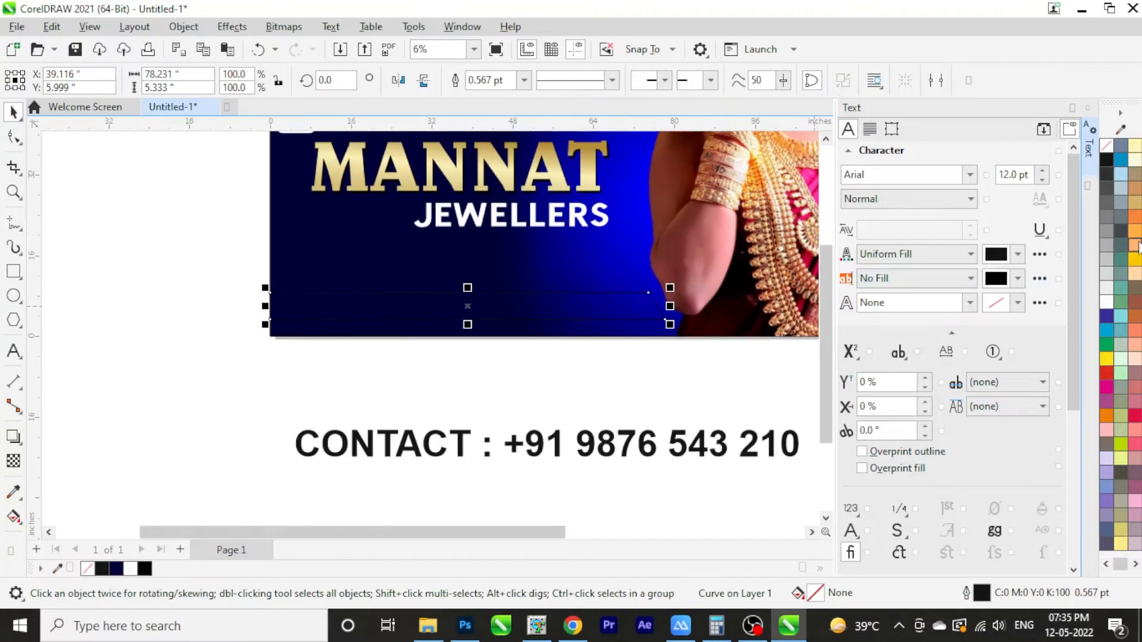
{"action": "left_click", "coordinate": [1108, 303]}
{"action": "right_click", "coordinate": [1112, 147]}
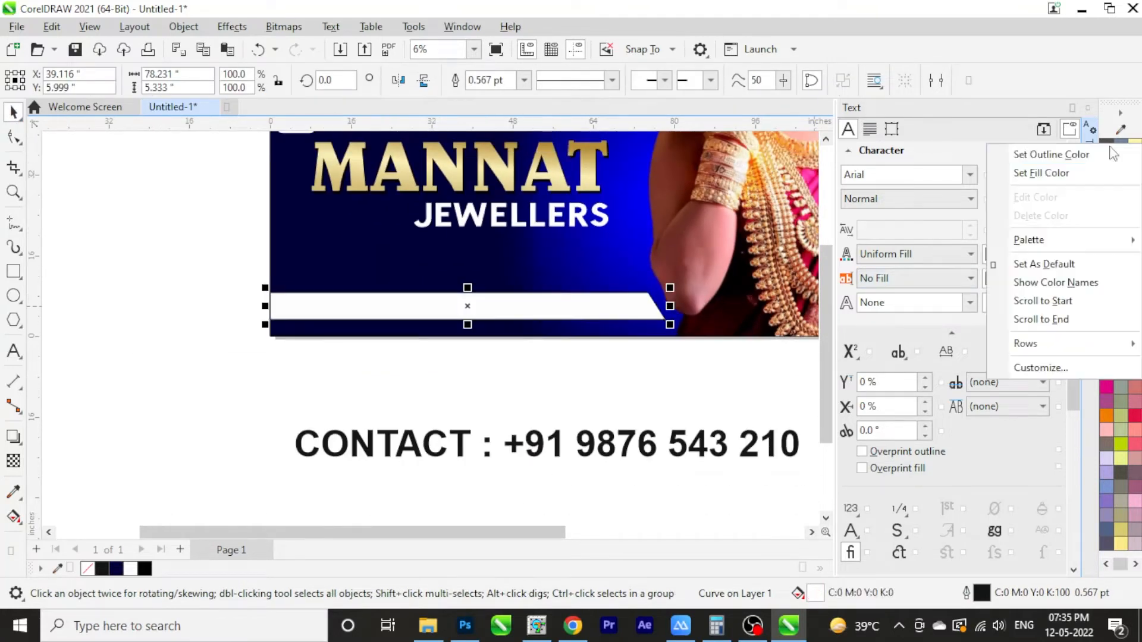
{"action": "left_click", "coordinate": [1110, 154]}
{"action": "key", "text": "Escape"}
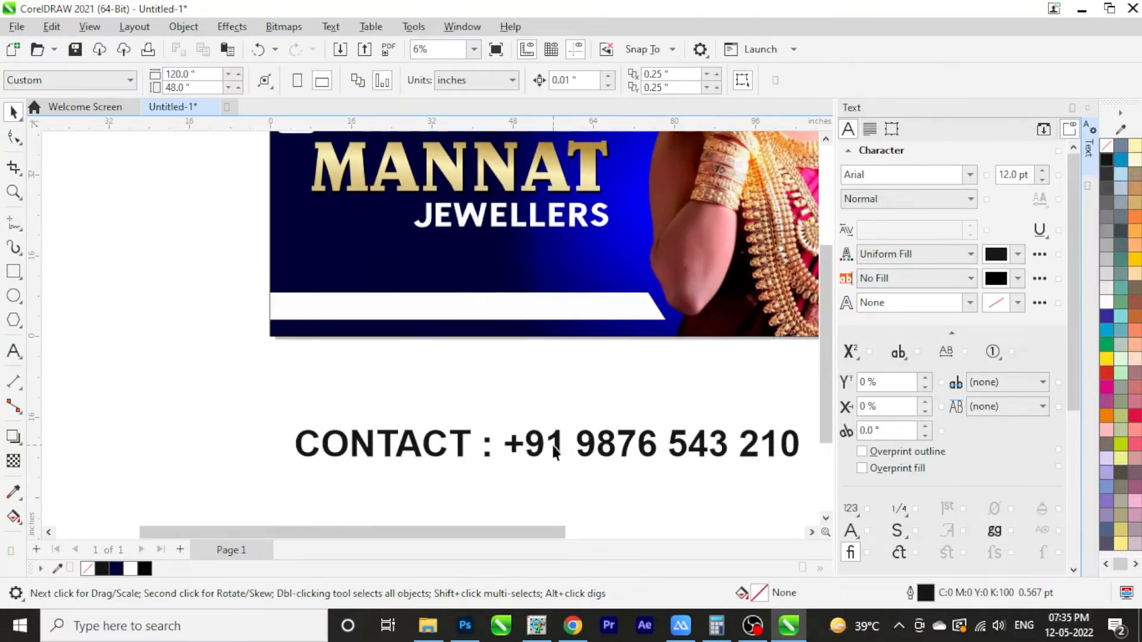
- Set the contact line to 200 pt and place it at the left end of the white strip
{"action": "left_click", "coordinate": [558, 448]}
{"action": "left_click", "coordinate": [1015, 174]}
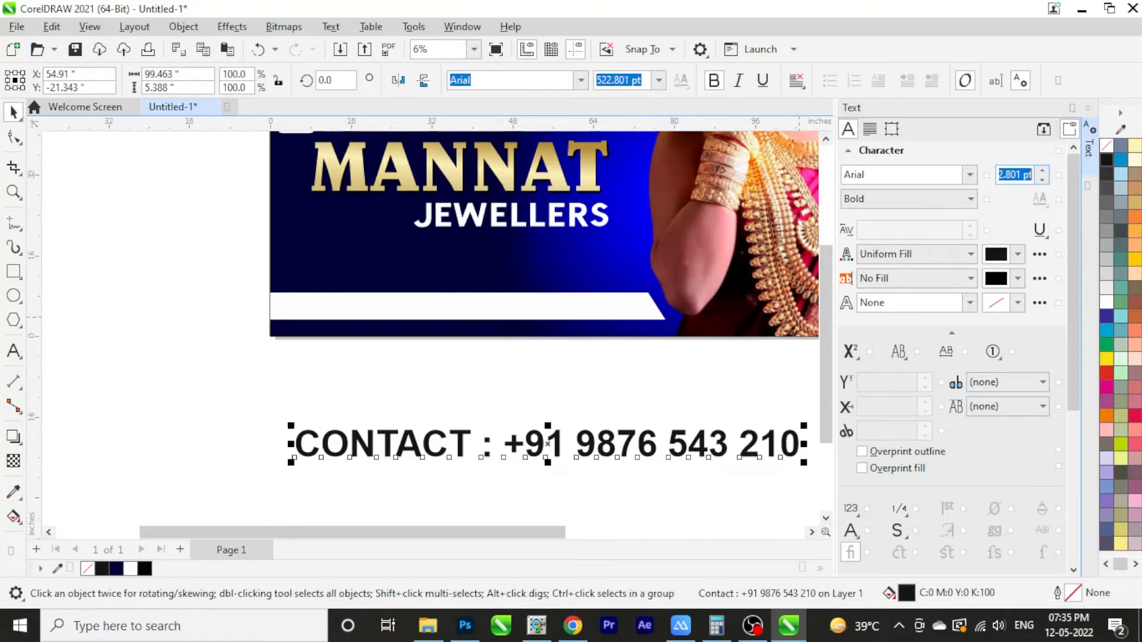
{"action": "type", "text": "200"}
{"action": "key", "text": "Return"}
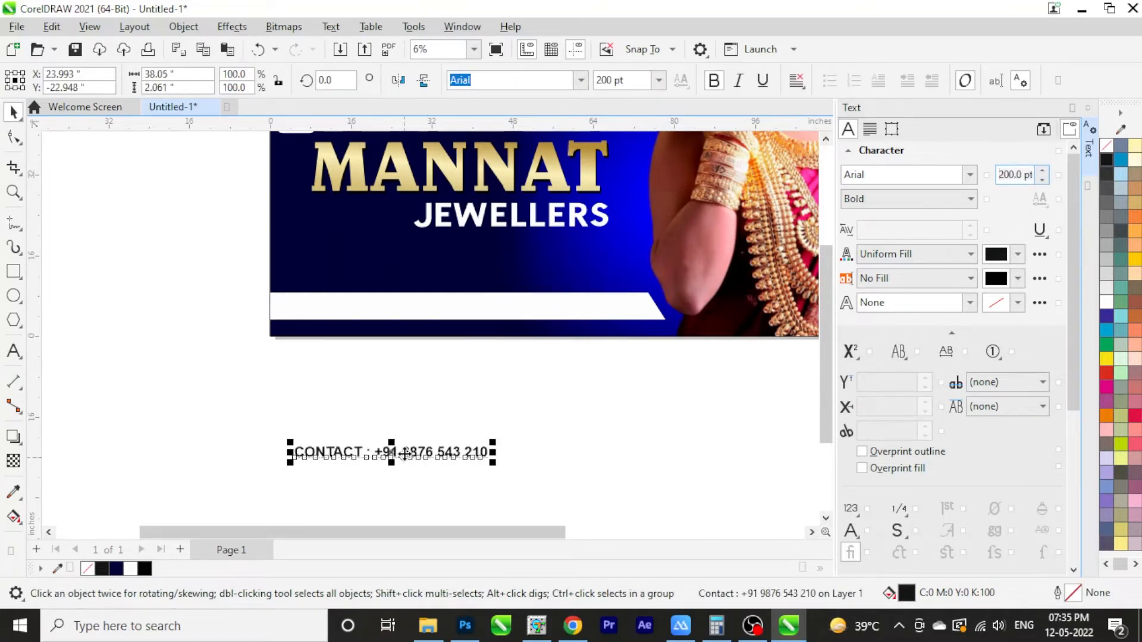
{"action": "left_click_drag", "start_coordinate": [404, 453], "coordinate": [389, 315]}
{"action": "scroll", "coordinate": [421, 301], "scroll_direction": "down", "scroll_amount": 1}
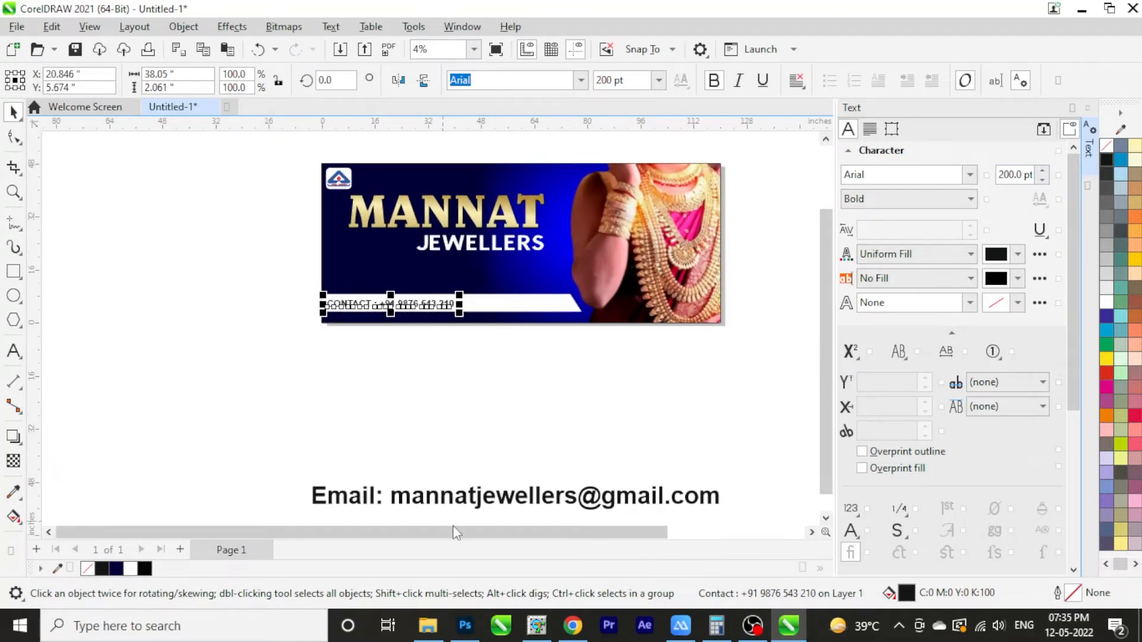
- Set the email line to 200 pt and move it just below the white strip
{"action": "left_click", "coordinate": [471, 502]}
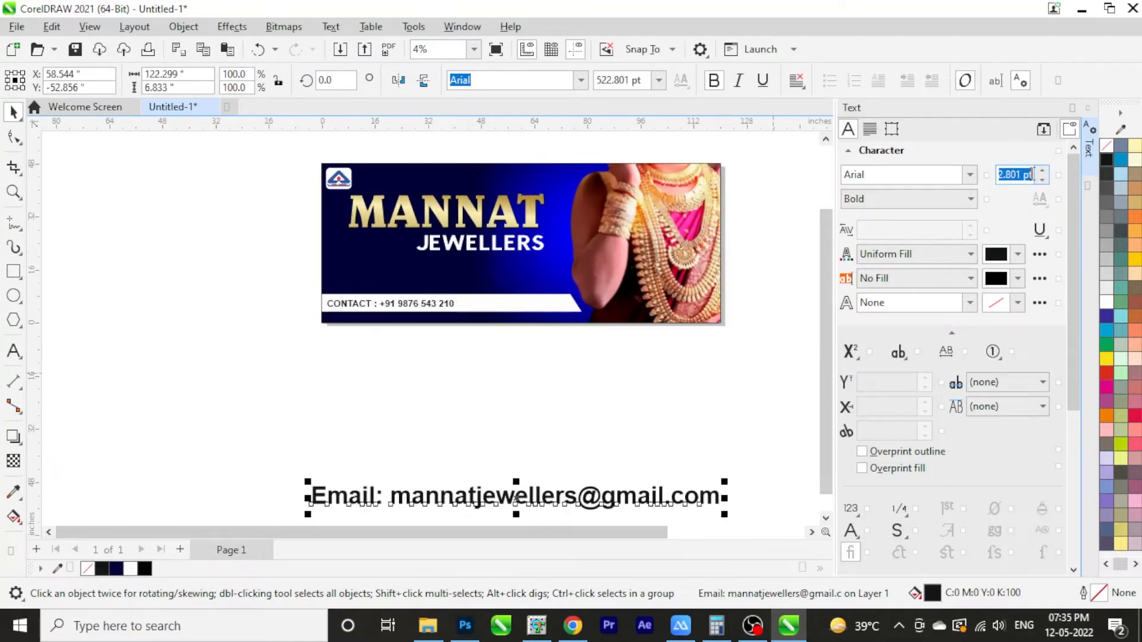
{"action": "type", "text": "200"}
{"action": "key", "text": "Return"}
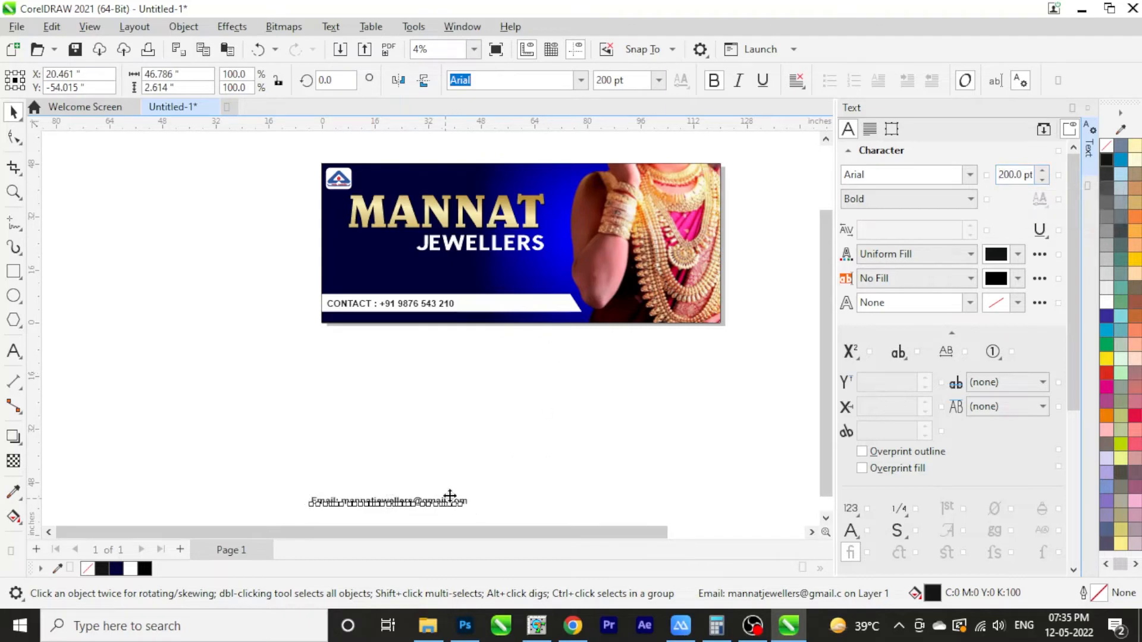
{"action": "left_click_drag", "start_coordinate": [451, 496], "coordinate": [556, 342]}
- Reduce the contact line on the white strip to 150 pt
{"action": "scroll", "coordinate": [497, 334], "scroll_direction": "up", "scroll_amount": 2}
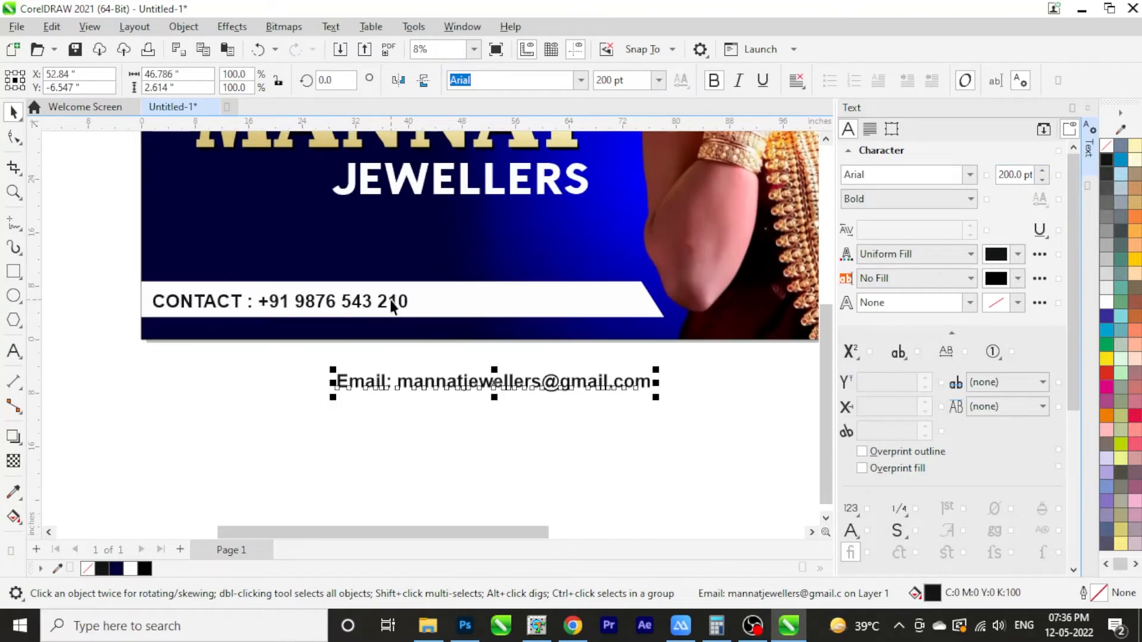
{"action": "left_click", "coordinate": [391, 307]}
{"action": "double_click", "coordinate": [1019, 176]}
{"action": "type", "text": "150"}
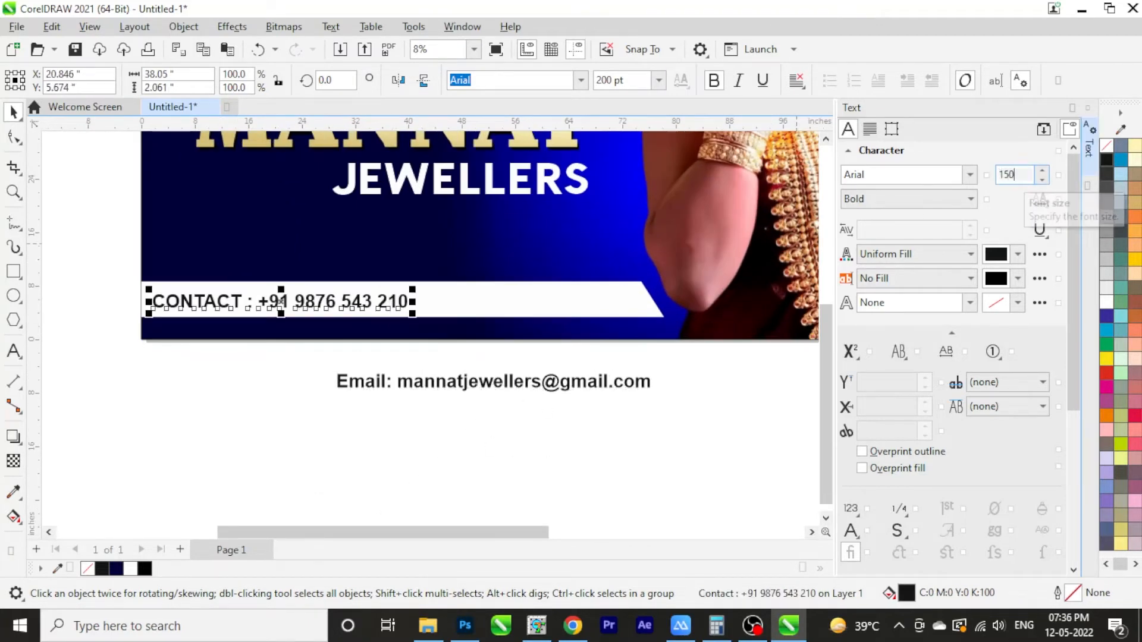
{"action": "key", "text": "Return"}
- Set the email line to 150 pt and place it at the right end of the white strip
{"action": "left_click", "coordinate": [459, 389]}
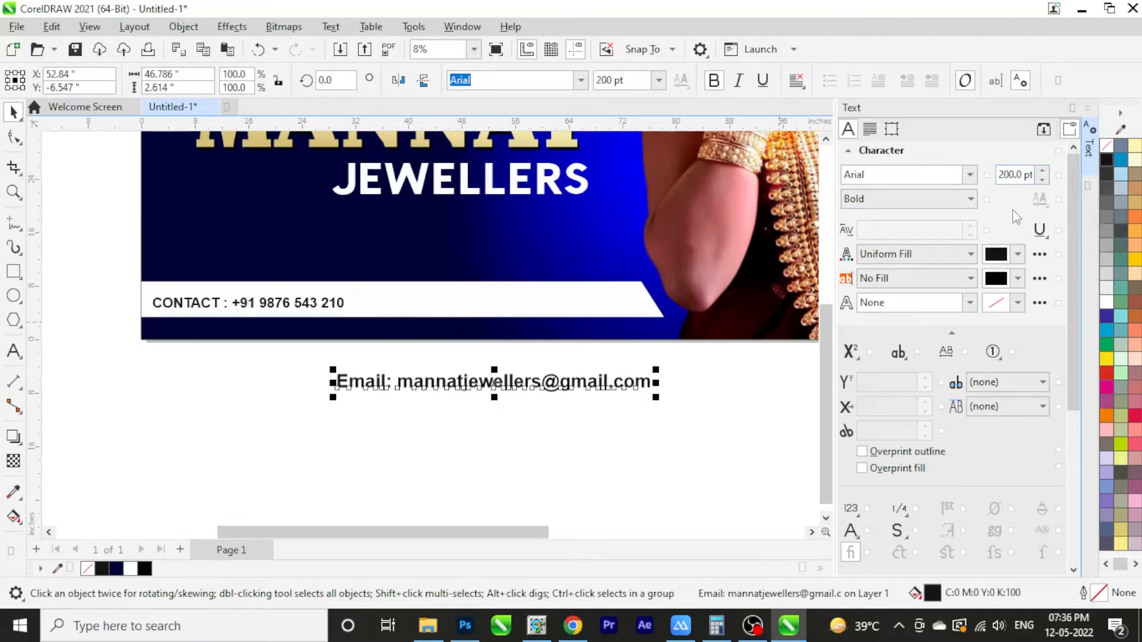
{"action": "double_click", "coordinate": [1008, 177]}
{"action": "type", "text": "150"}
{"action": "key", "text": "Return"}
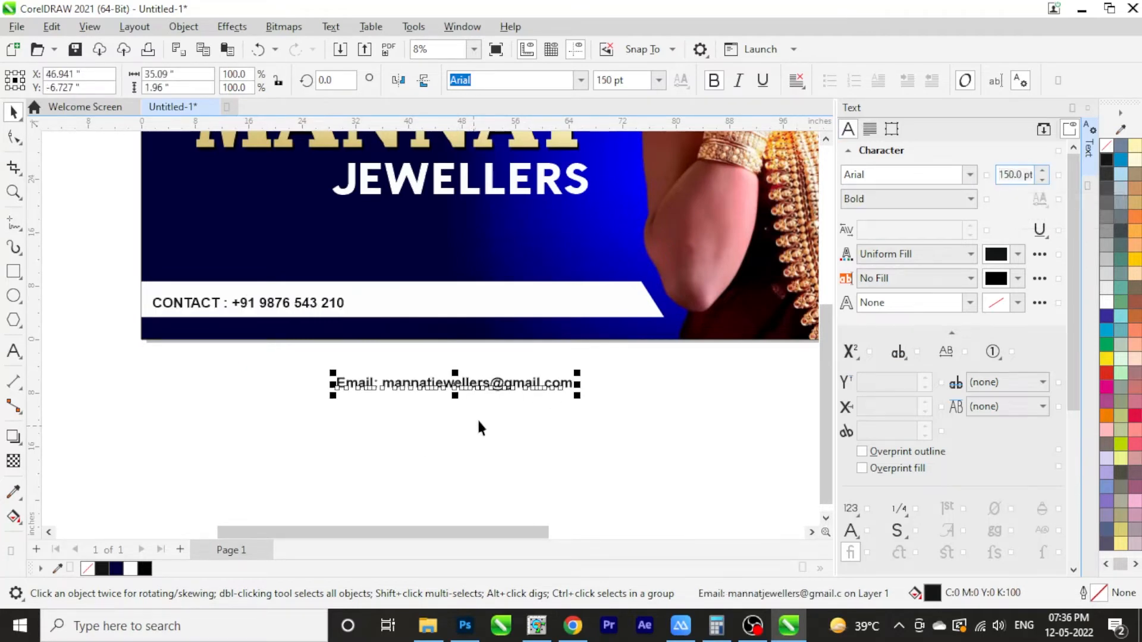
{"action": "left_click_drag", "start_coordinate": [496, 389], "coordinate": [577, 322]}
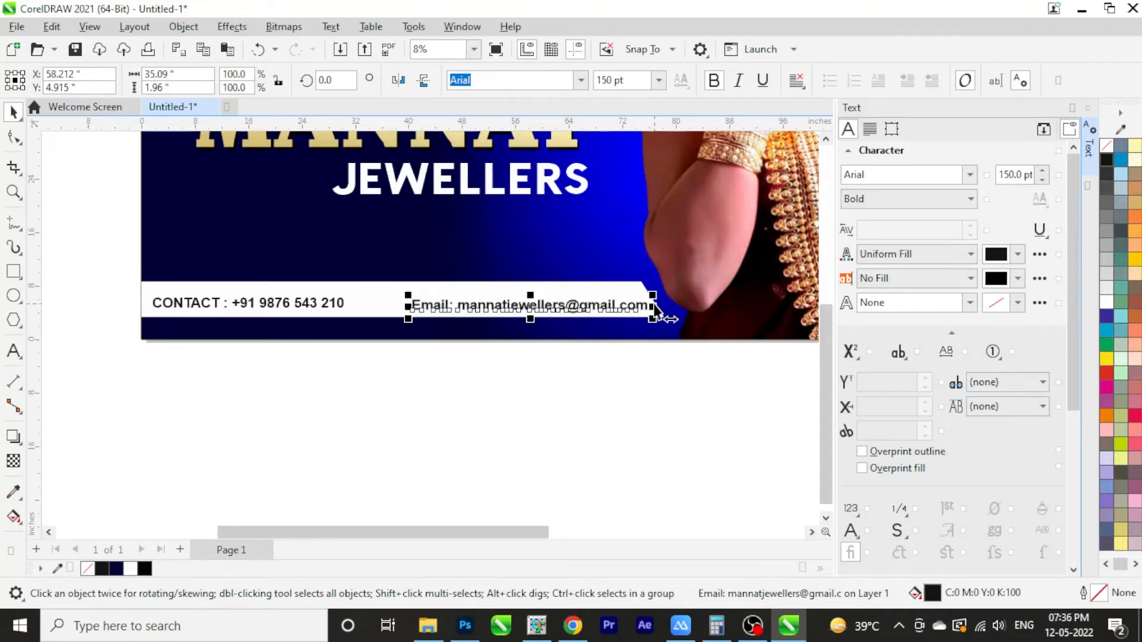
- Align the email line with the contact line on a common horizontal centre line in the white strip
{"action": "scroll", "coordinate": [656, 321], "scroll_direction": "up", "scroll_amount": 2}
{"action": "scroll", "coordinate": [626, 243], "scroll_direction": "down", "scroll_amount": 2}
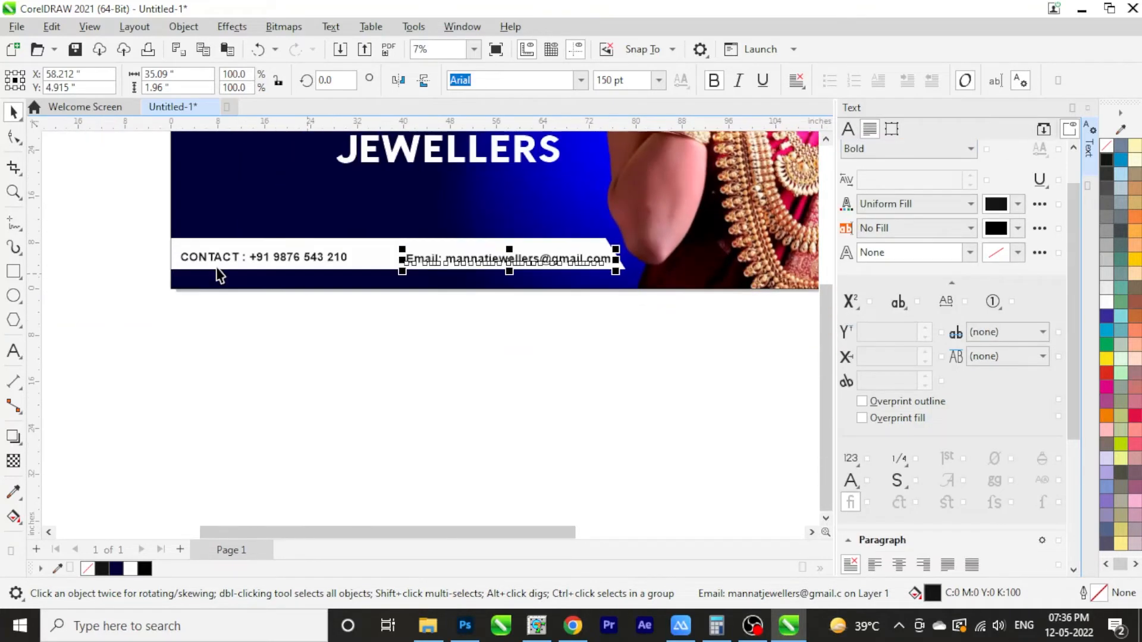
{"action": "scroll", "coordinate": [216, 271], "scroll_direction": "up", "scroll_amount": 2}
{"action": "left_click", "coordinate": [322, 253]}
{"action": "left_click", "coordinate": [602, 257], "text": "shift"}
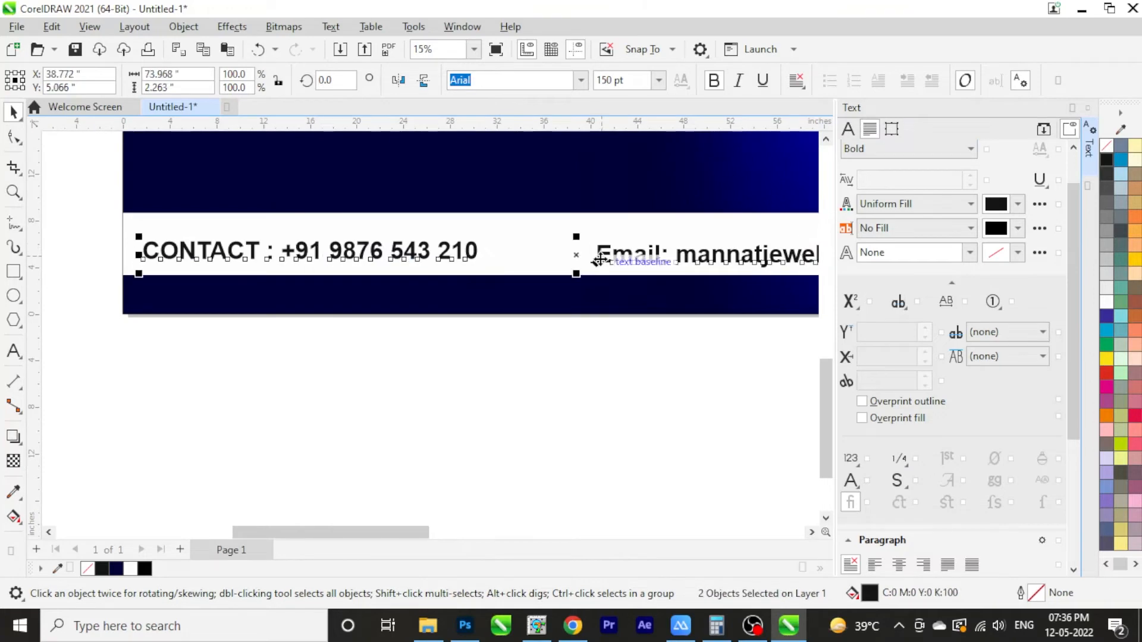
{"action": "key", "text": "e"}
- Lower the top nodes of the white strip and adjust its slanted end so it fits closely around the text
{"action": "left_click", "coordinate": [510, 229]}
{"action": "scroll", "coordinate": [363, 255], "scroll_direction": "down", "scroll_amount": 1}
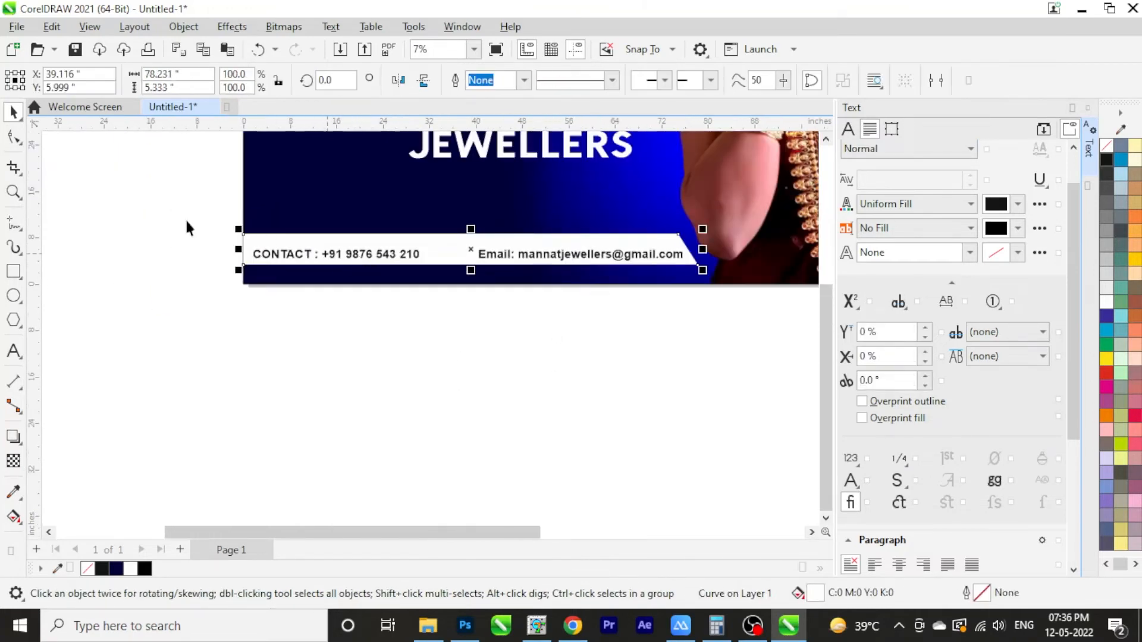
{"action": "left_click", "coordinate": [13, 136]}
{"action": "left_click_drag", "start_coordinate": [115, 186], "coordinate": [736, 240]}
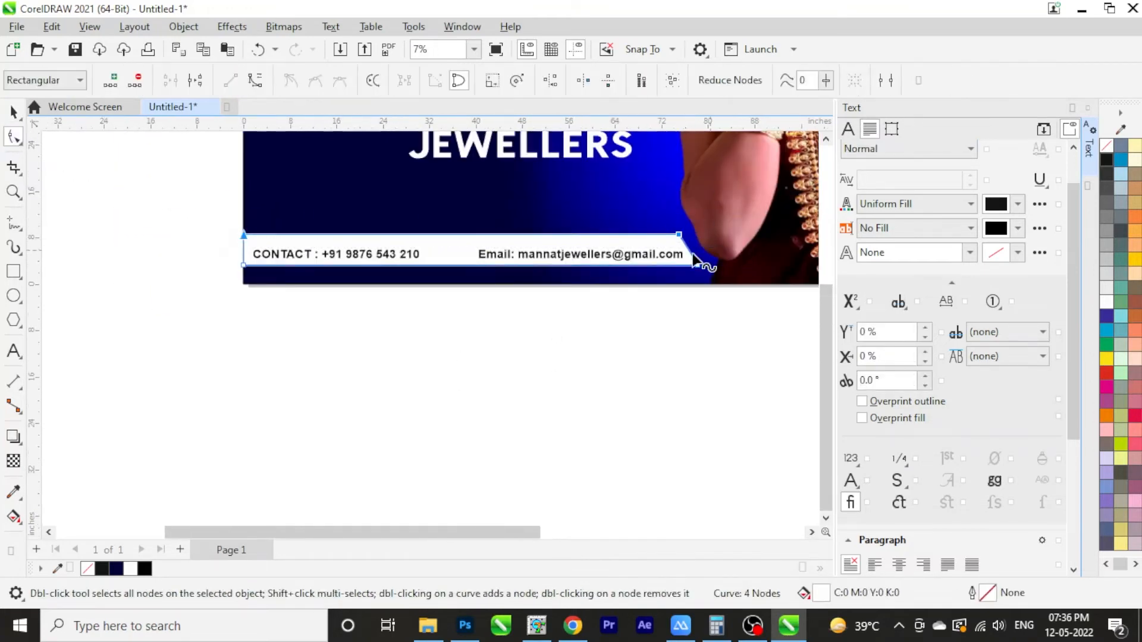
{"action": "scroll", "coordinate": [649, 260], "scroll_direction": "up", "scroll_amount": 2}
{"action": "left_click_drag", "start_coordinate": [725, 199], "coordinate": [731, 225]}
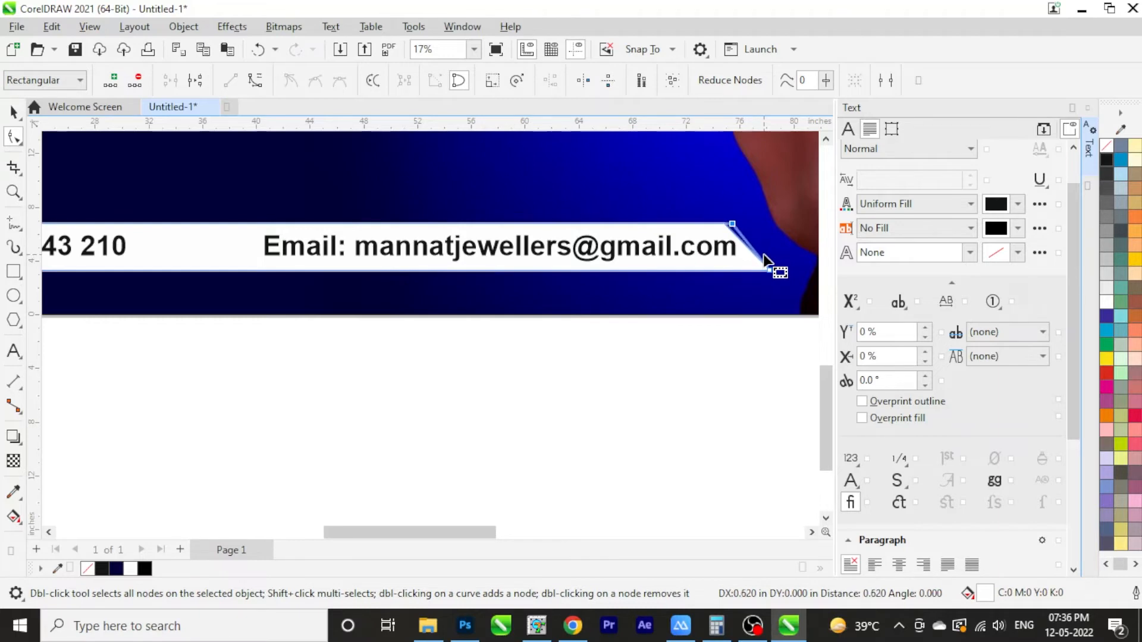
{"action": "left_click_drag", "start_coordinate": [765, 255], "coordinate": [767, 255]}
{"action": "scroll", "coordinate": [769, 324], "scroll_direction": "down", "scroll_amount": 2}
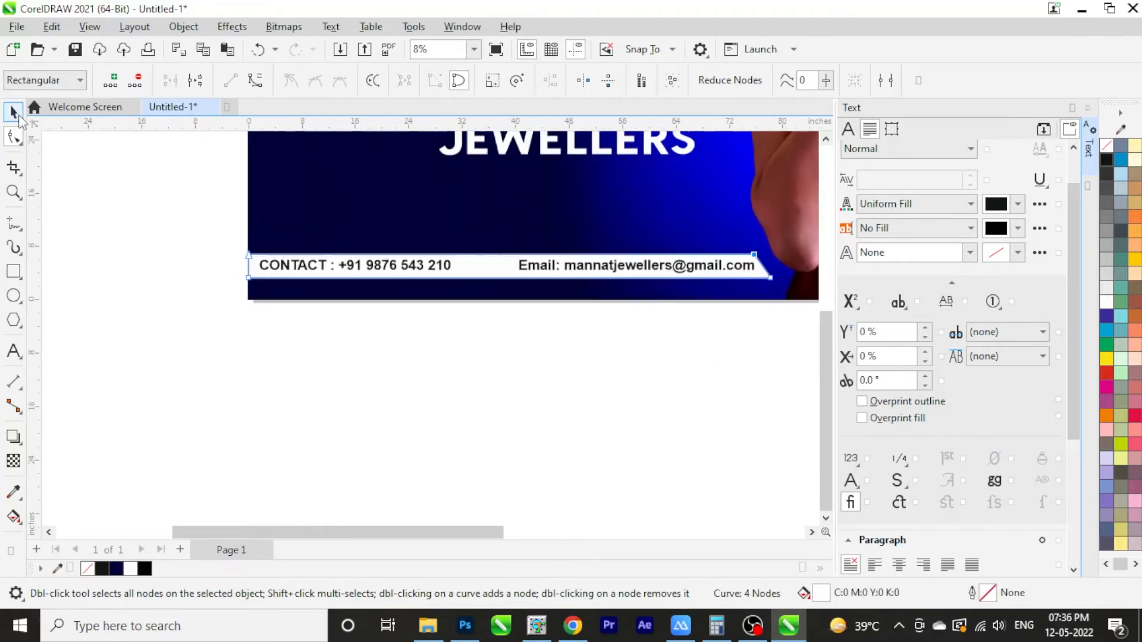
{"action": "left_click", "coordinate": [15, 112]}
{"action": "left_click", "coordinate": [214, 322]}
{"action": "scroll", "coordinate": [272, 319], "scroll_direction": "down", "scroll_amount": 2}
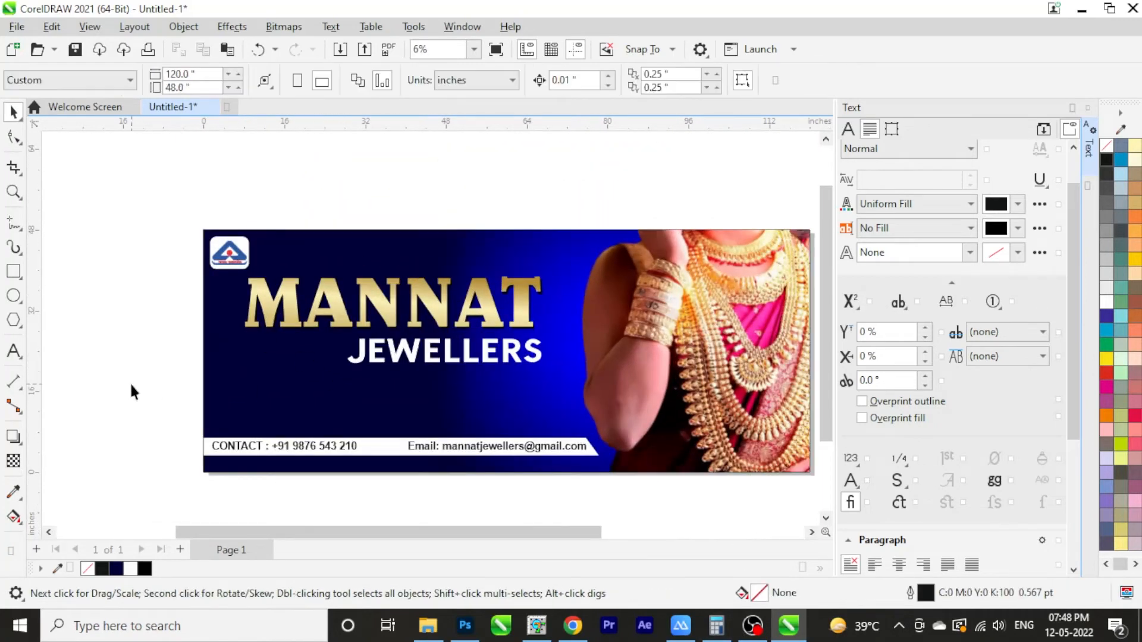
- Place the white floral ornament below MANNAT, before JEWELLERS, and scale it down to about 12.1 x 6.8 inches
{"action": "left_click", "coordinate": [130, 382]}
{"action": "left_click_drag", "start_coordinate": [125, 370], "coordinate": [291, 359]}
{"action": "scroll", "coordinate": [285, 384], "scroll_direction": "up", "scroll_amount": 2}
{"action": "left_click_drag", "start_coordinate": [396, 404], "coordinate": [351, 375]}
{"action": "scroll", "coordinate": [330, 345], "scroll_direction": "up", "scroll_amount": 1}
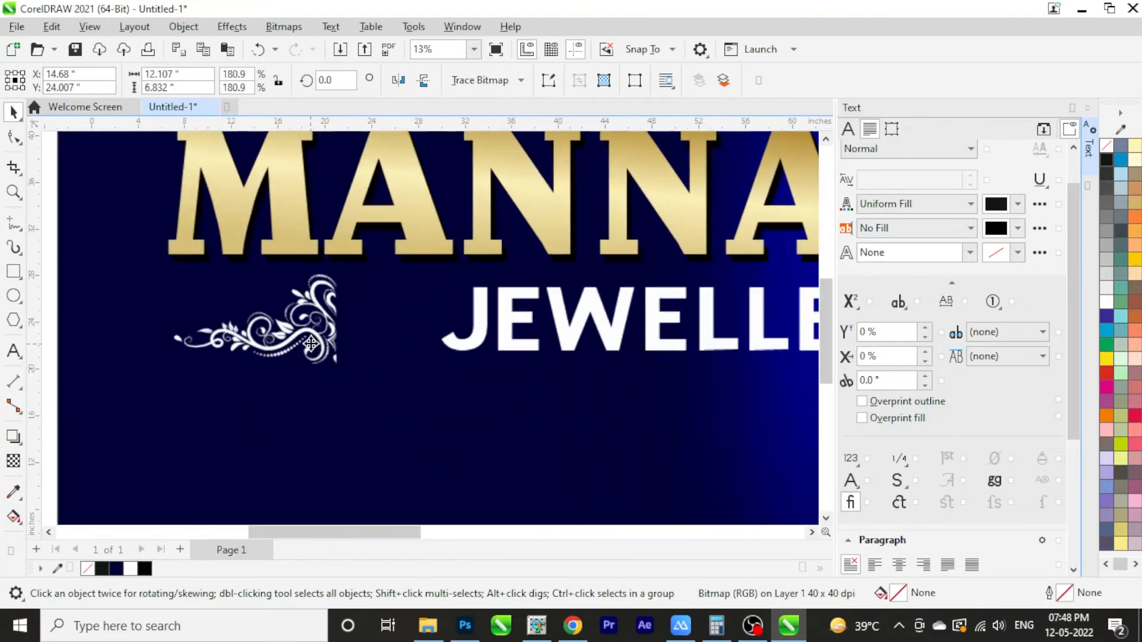
- Stretch the floral ornament horizontally to about 16.9 inches, filling the space between the start of MANNAT and JEWELLERS
{"action": "left_click_drag", "start_coordinate": [341, 320], "coordinate": [413, 319]}
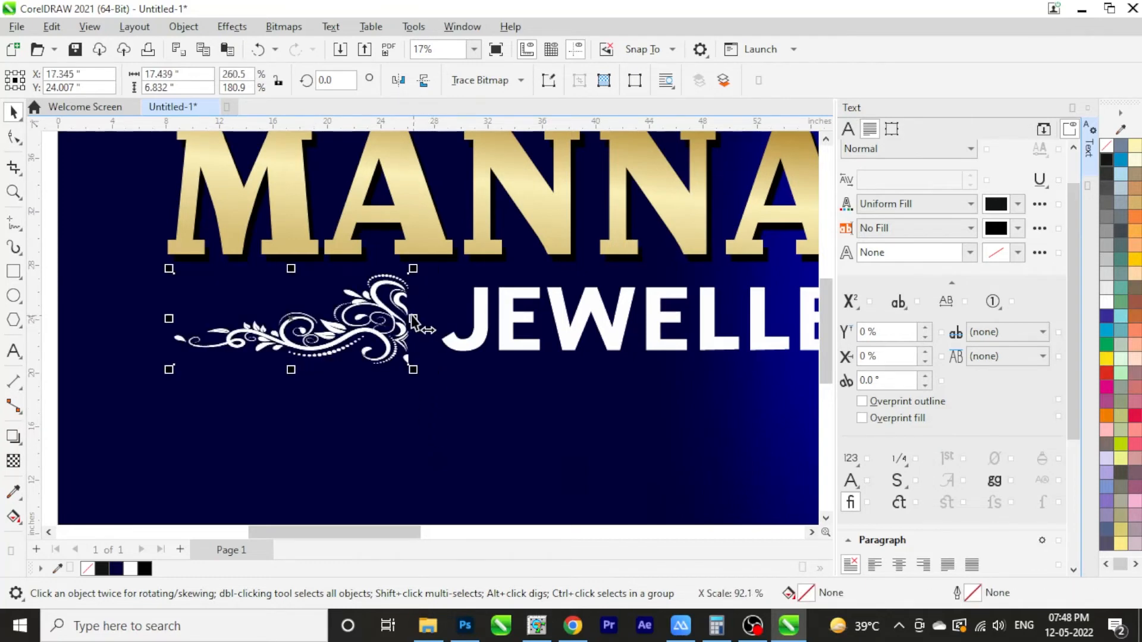
{"action": "scroll", "coordinate": [291, 273], "scroll_direction": "up", "scroll_amount": 2}
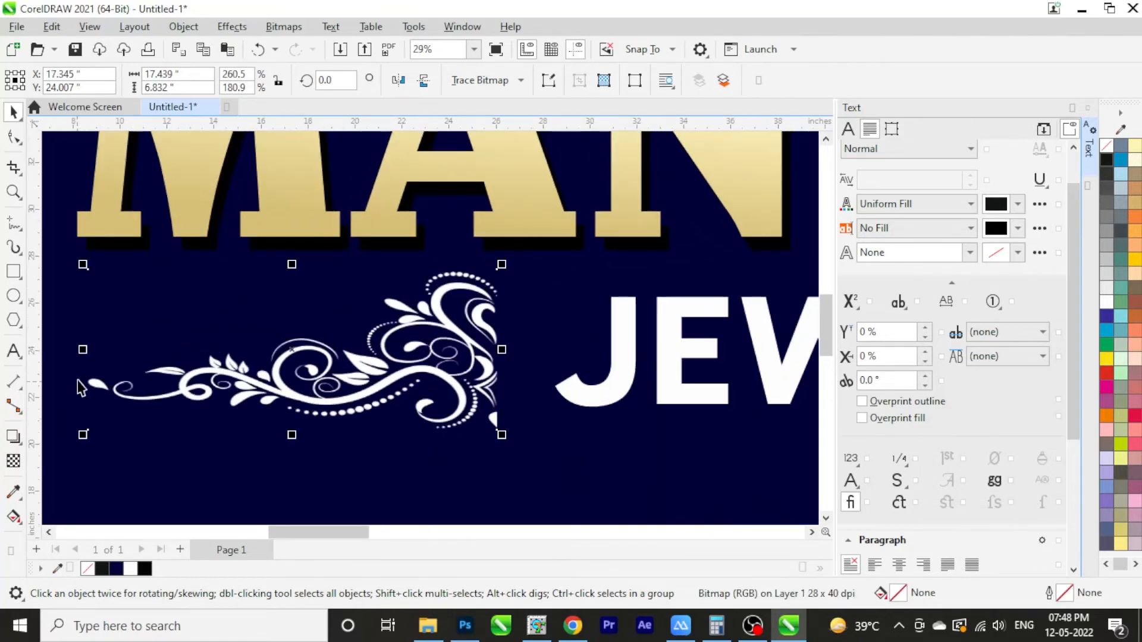
{"action": "left_click_drag", "start_coordinate": [83, 350], "coordinate": [100, 349]}
{"action": "scroll", "coordinate": [102, 348], "scroll_direction": "down", "scroll_amount": 1}
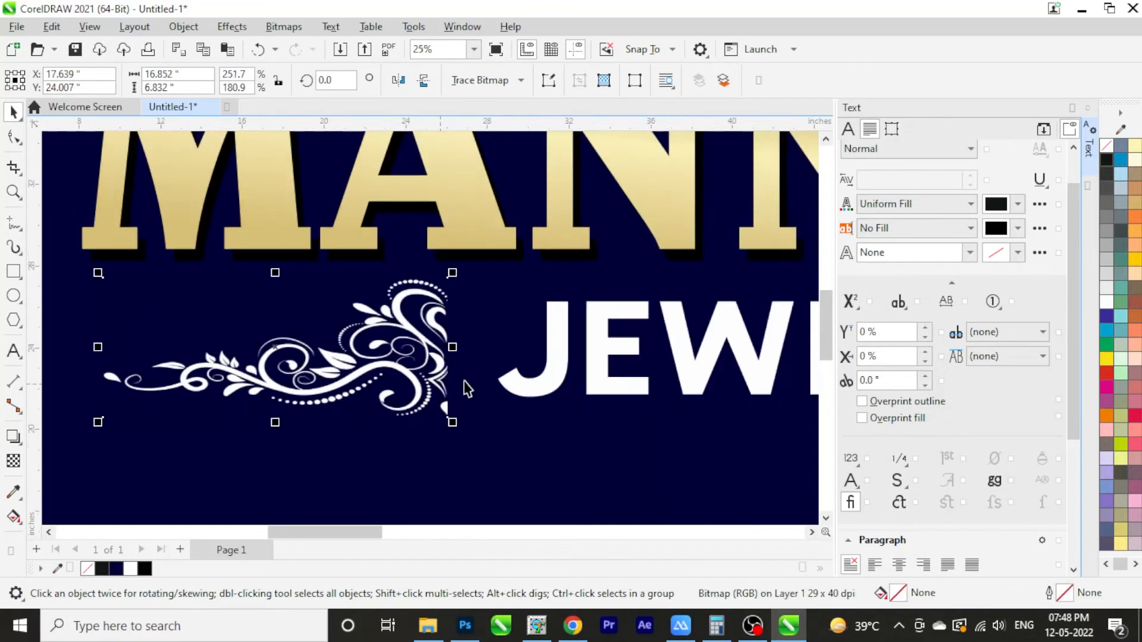
- Widen the JEWELLERS text to about 40.1 inches so that its start reaches the floral ornament
{"action": "left_click", "coordinate": [531, 382]}
{"action": "left_click_drag", "start_coordinate": [493, 347], "coordinate": [458, 356]}
{"action": "scroll", "coordinate": [456, 351], "scroll_direction": "down", "scroll_amount": 5}
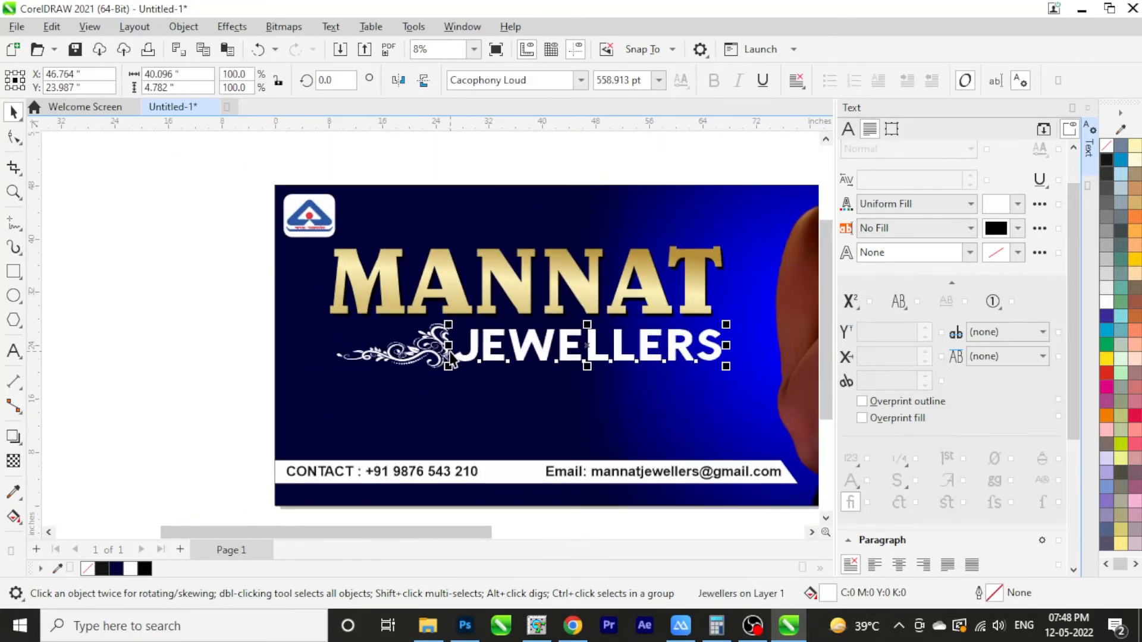
{"action": "left_click", "coordinate": [171, 343]}
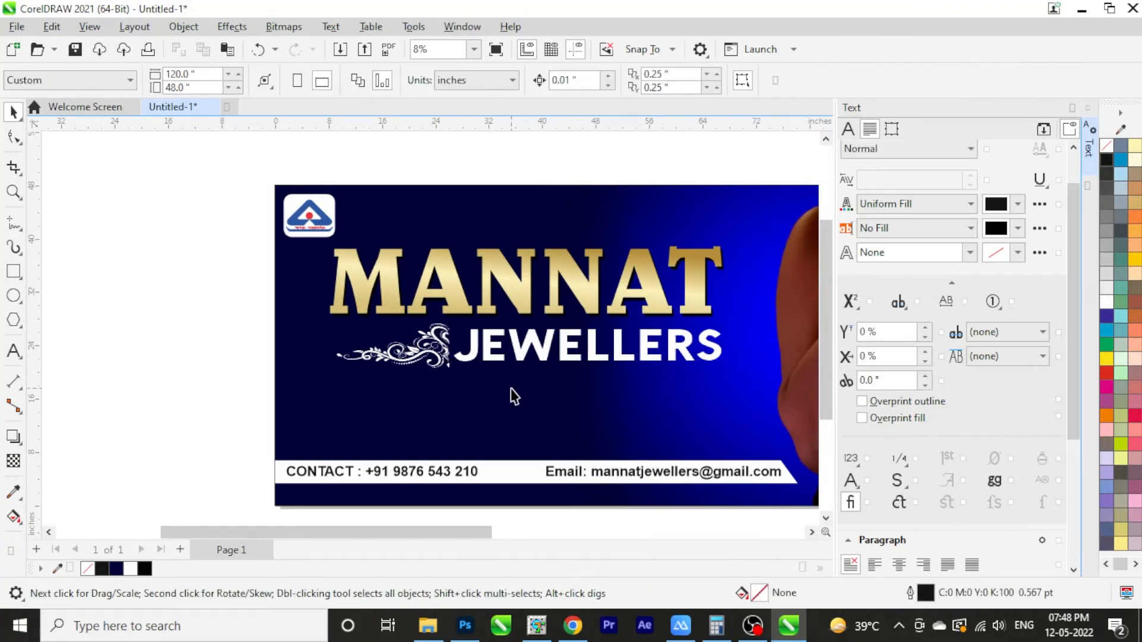
- Group the MANNAT JEWELLERS lettering with the floral ornament and centre the group vertically on the banner background
{"action": "left_click_drag", "start_coordinate": [233, 230], "coordinate": [726, 383]}
{"action": "key", "text": "ctrl+g"}
{"action": "left_click", "coordinate": [451, 205], "text": "shift"}
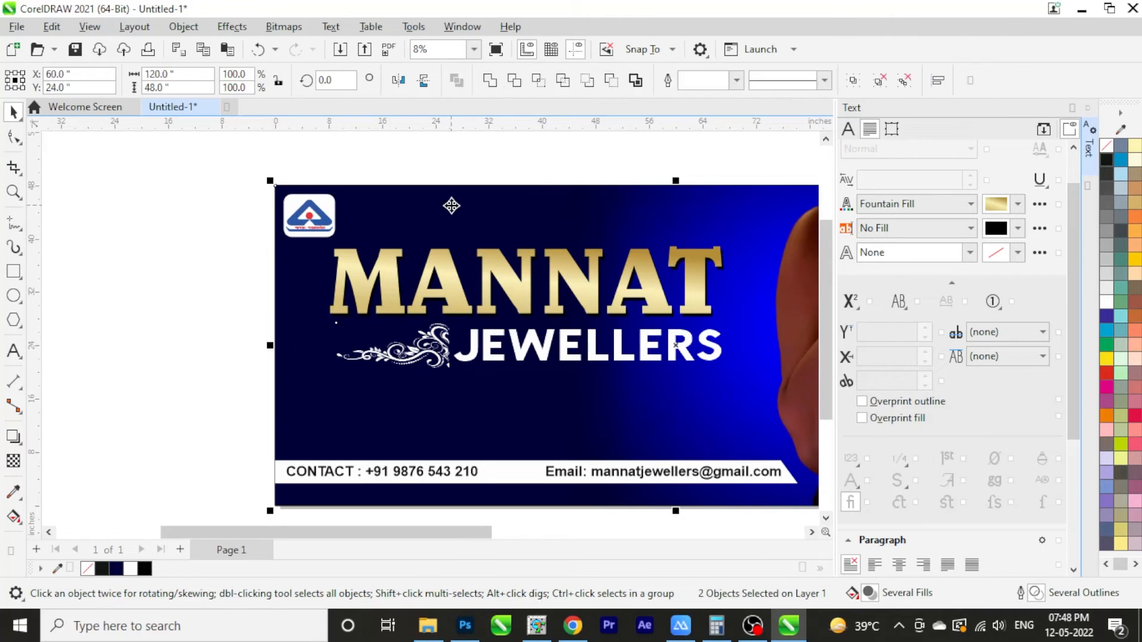
{"action": "key", "text": "e"}
{"action": "left_click", "coordinate": [223, 232]}
{"action": "scroll", "coordinate": [297, 300], "scroll_direction": "down", "scroll_amount": 2}
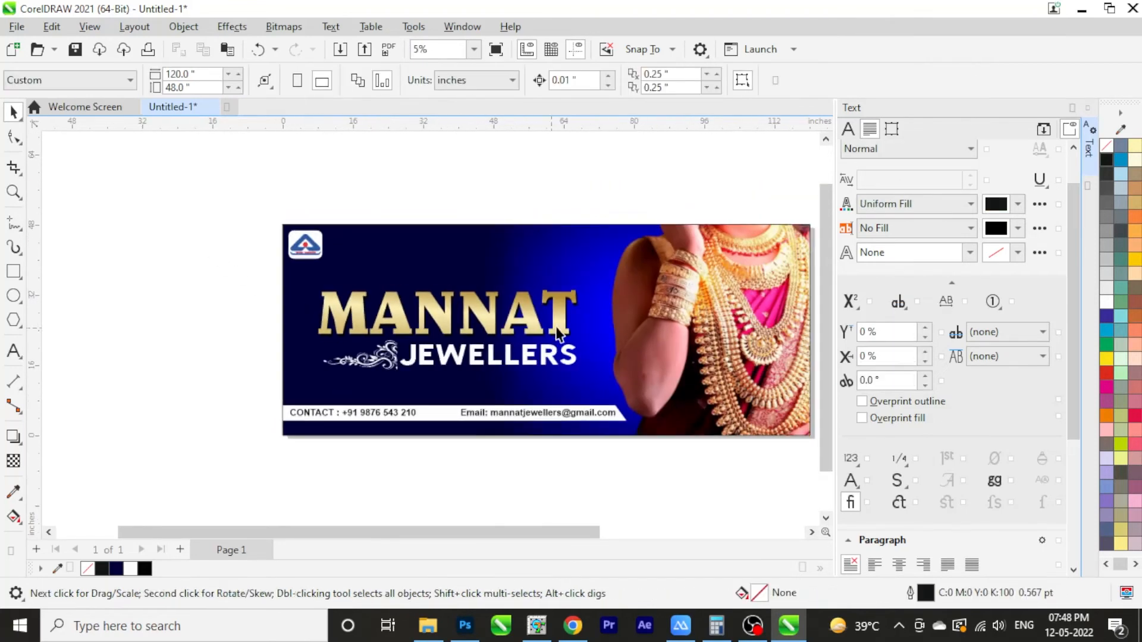
- Review the whole finished banner, including in a full-screen preview
{"action": "scroll", "coordinate": [568, 304], "scroll_direction": "down", "scroll_amount": 1}
{"action": "scroll", "coordinate": [373, 288], "scroll_direction": "up", "scroll_amount": 1}
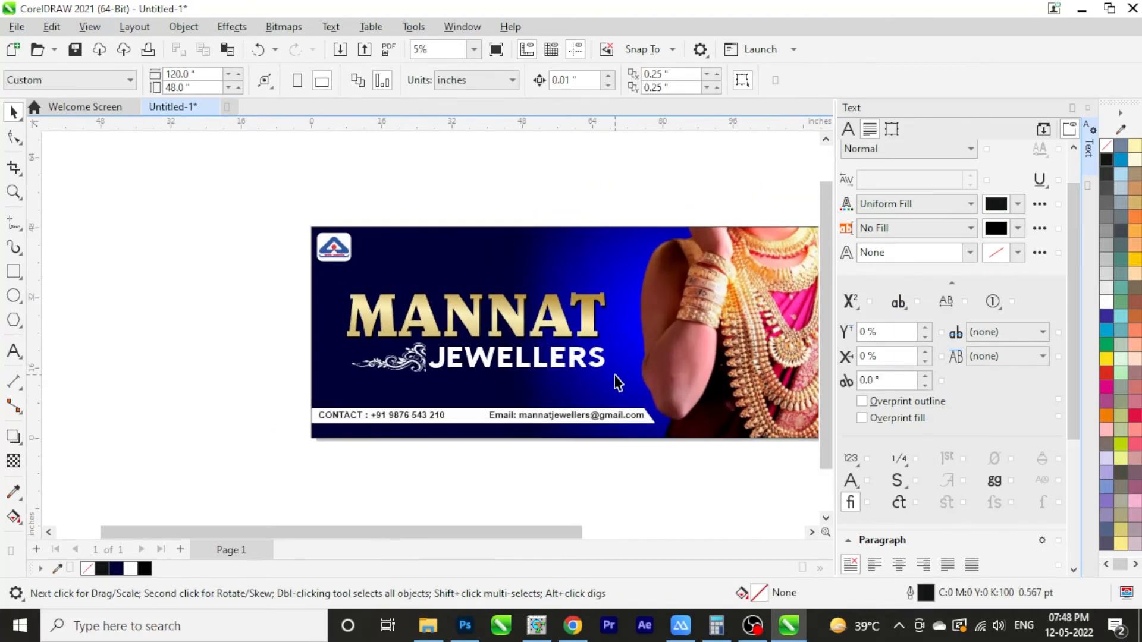
{"action": "scroll", "coordinate": [628, 329], "scroll_direction": "down", "scroll_amount": 1}
{"action": "scroll", "coordinate": [95, 208], "scroll_direction": "up", "scroll_amount": 2}
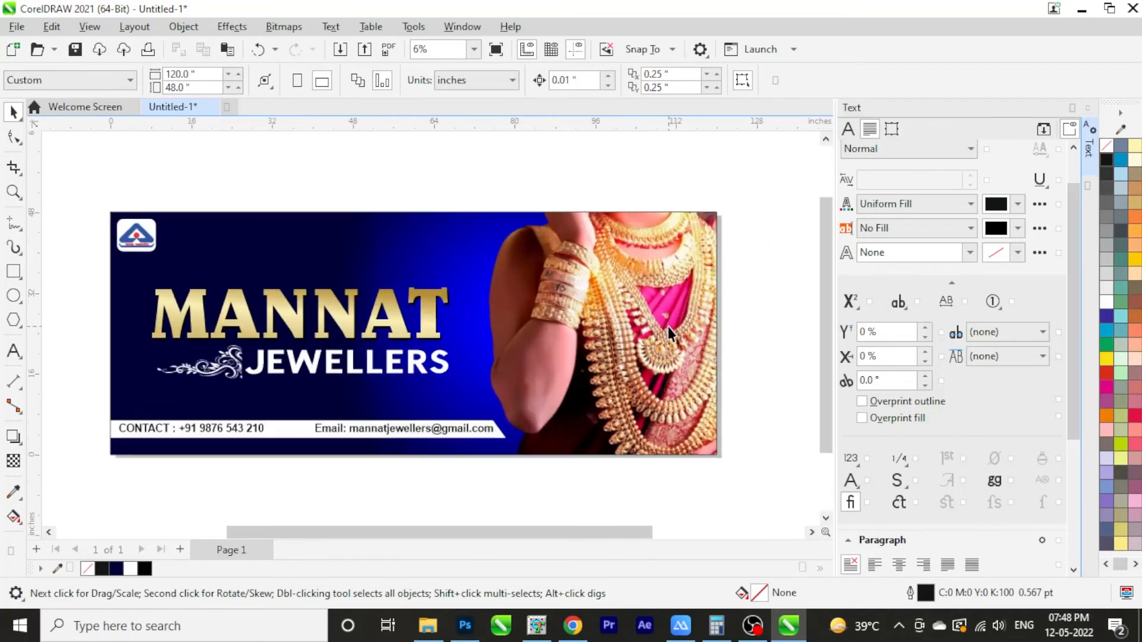
{"action": "key", "text": "ctrl+a"}
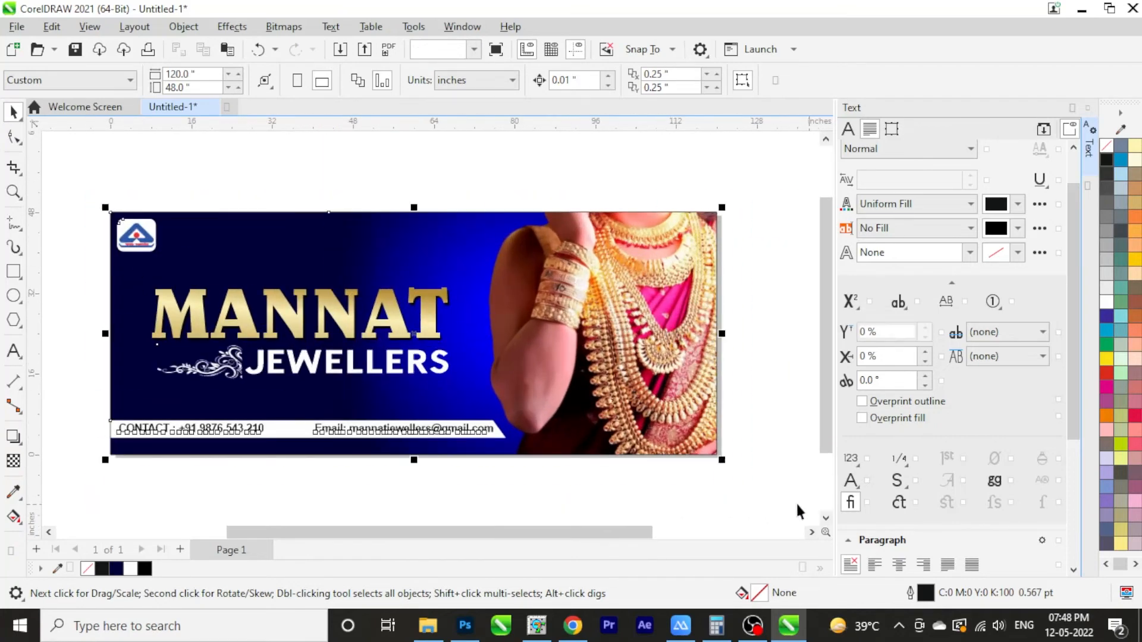
{"action": "key", "text": "shift+F2"}
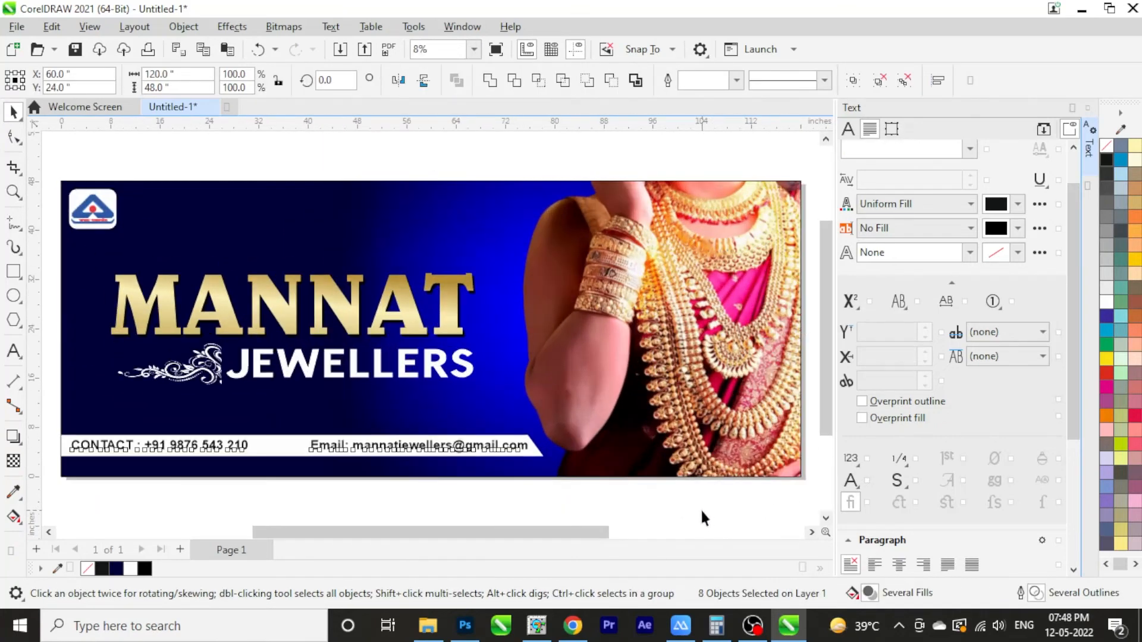
{"action": "left_click", "coordinate": [701, 508]}
{"action": "key", "text": "F9"}
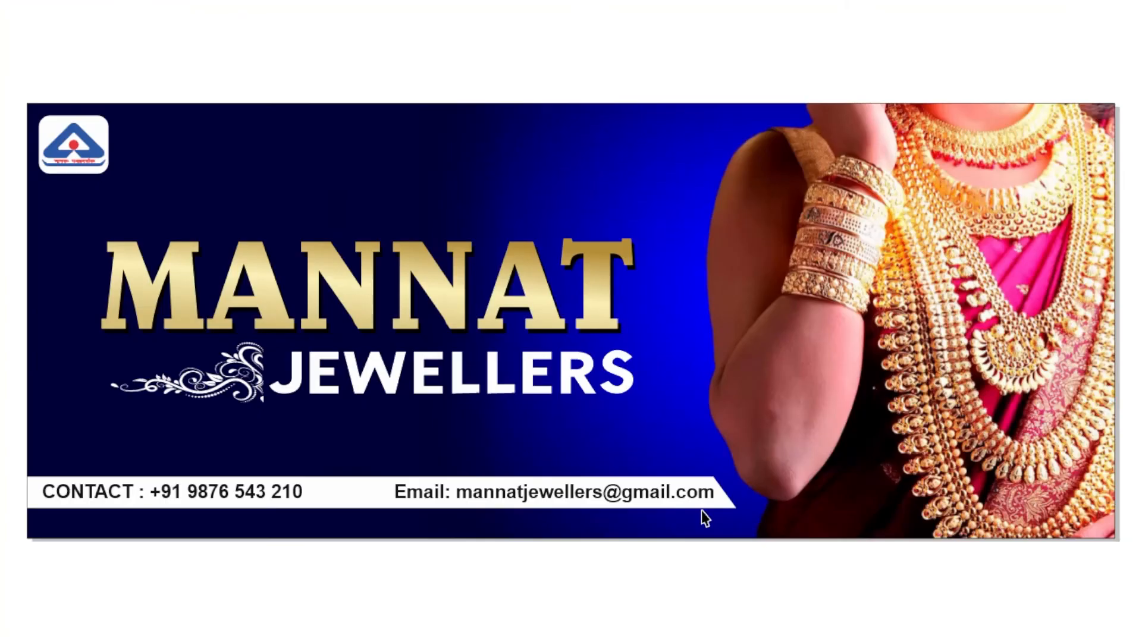
{"action": "left_click", "coordinate": [695, 558]}
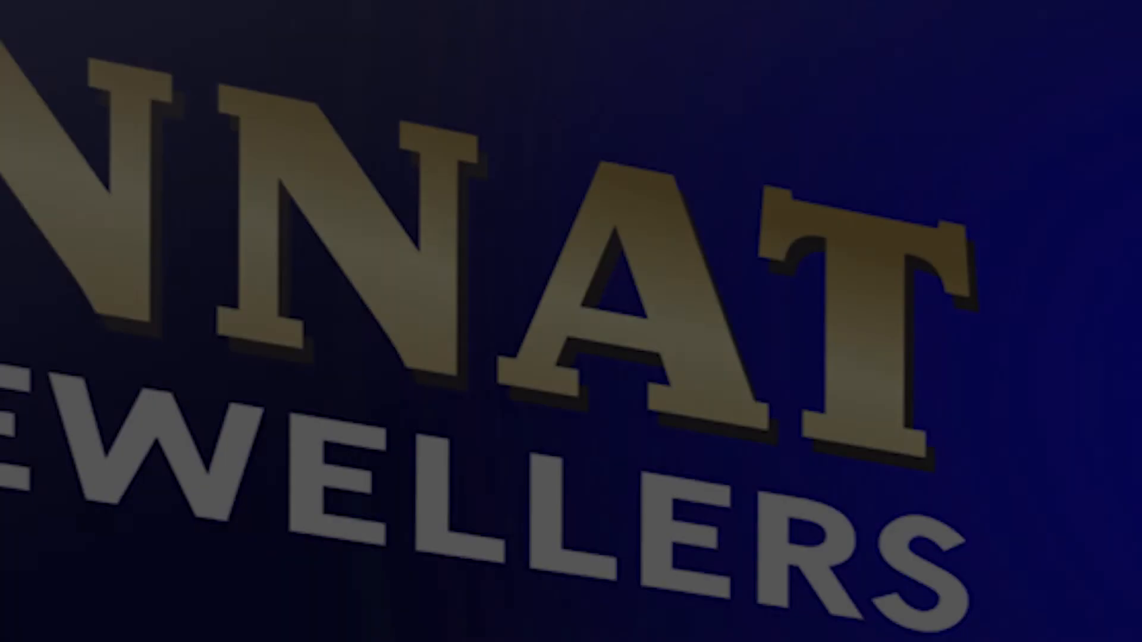